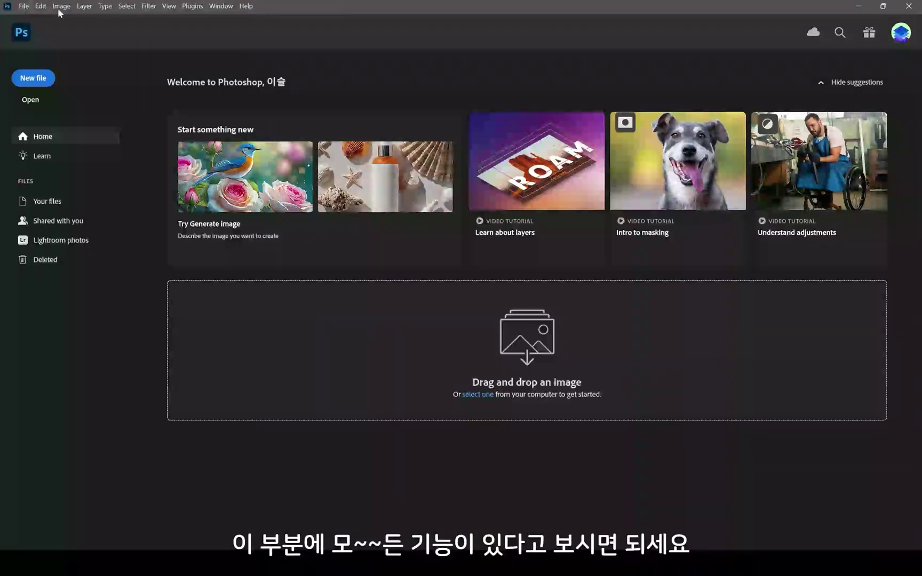
{"action": "left_click", "coordinate": [25, 6]}
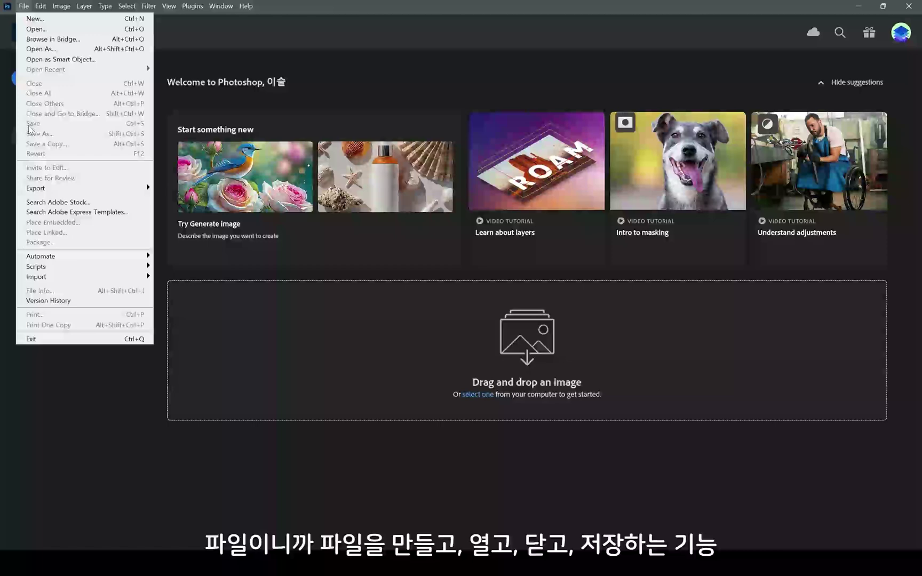
{"action": "mouse_move", "coordinate": [47, 8]}
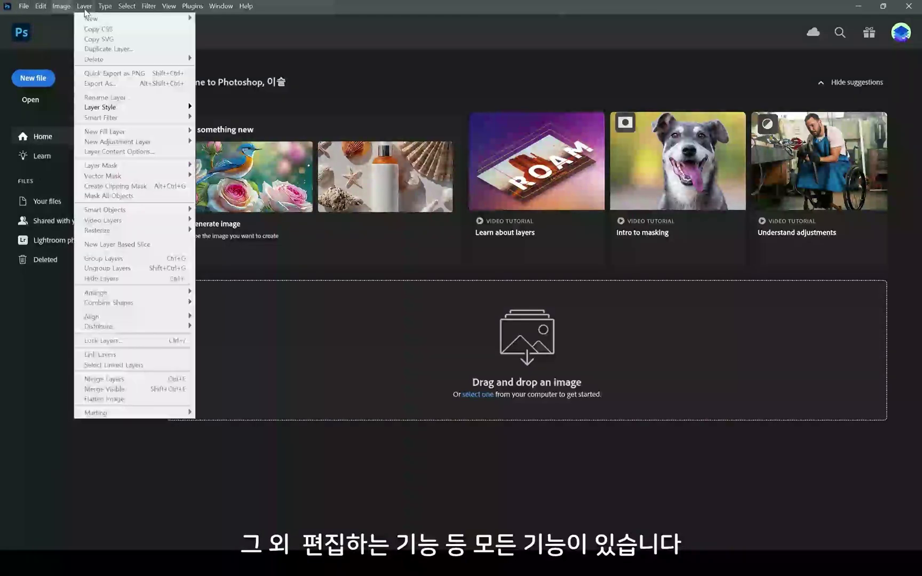
{"action": "mouse_move", "coordinate": [139, 13]}
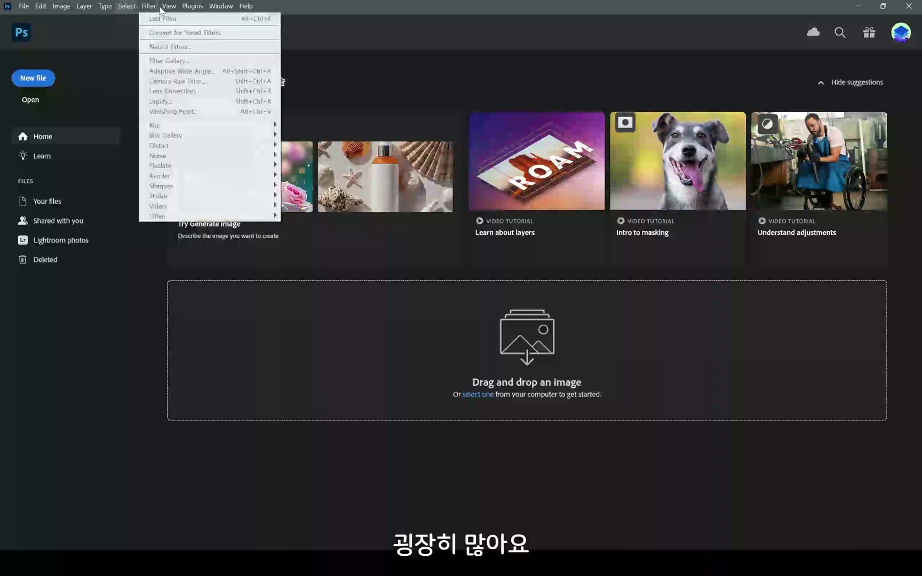
{"action": "mouse_move", "coordinate": [222, 9]}
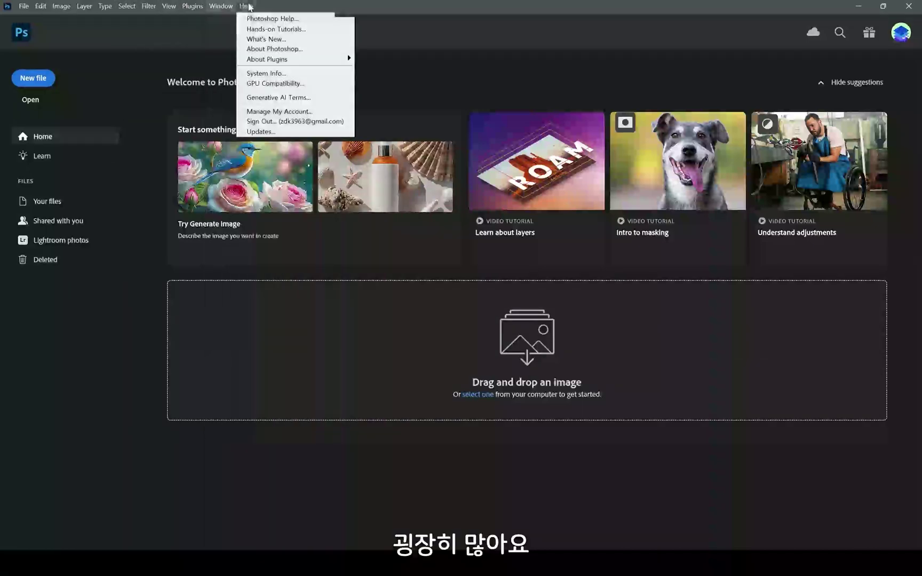
Step: Create a new document from the Default Photoshop Size preset, 16 x 12 cm at 300 ppi, RGB Color with a white background
{"action": "left_click", "coordinate": [41, 79]}
{"action": "left_click", "coordinate": [41, 79]}
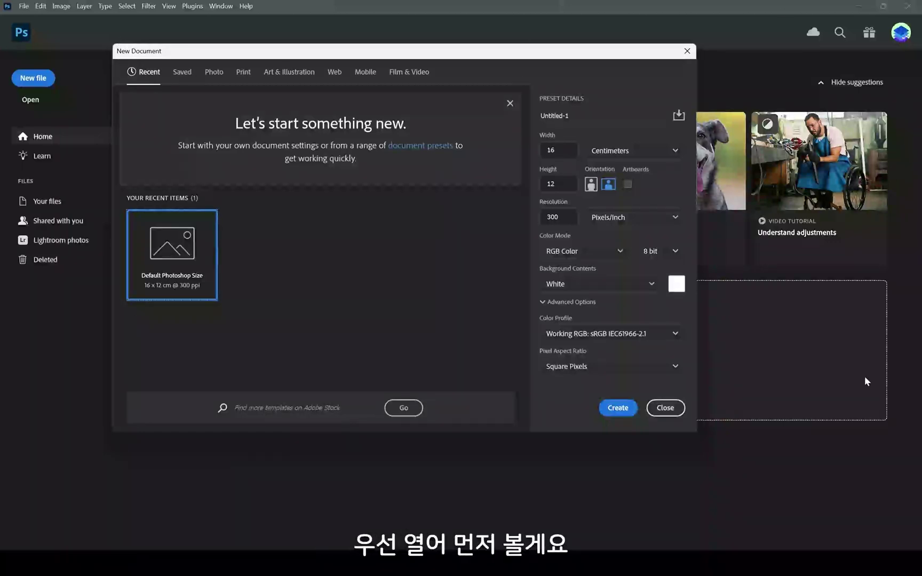
{"action": "left_click", "coordinate": [616, 408]}
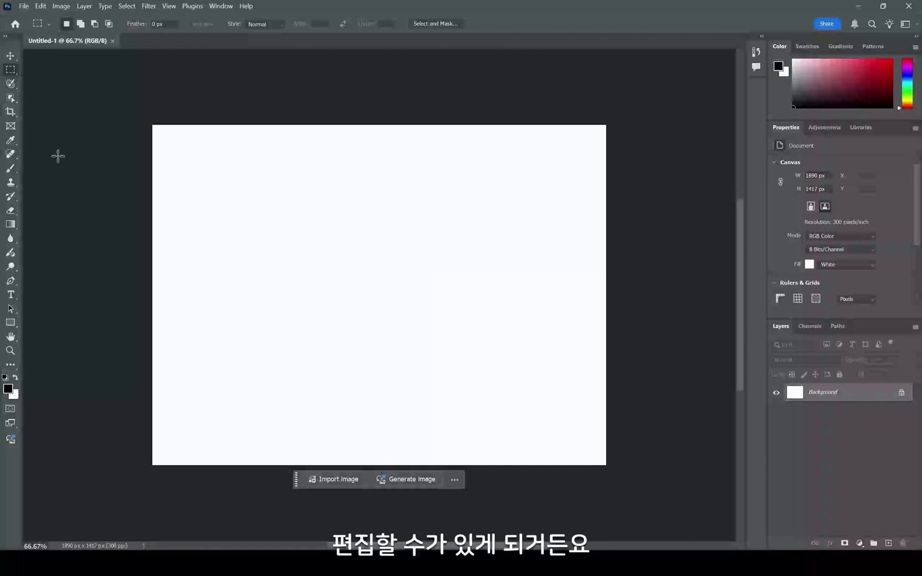
Step: Compare the tool options of Selection Brush, Crop, Move and Rectangular Marquee by activating each in turn, finishing on Rectangular Marquee
{"action": "left_click", "coordinate": [11, 85]}
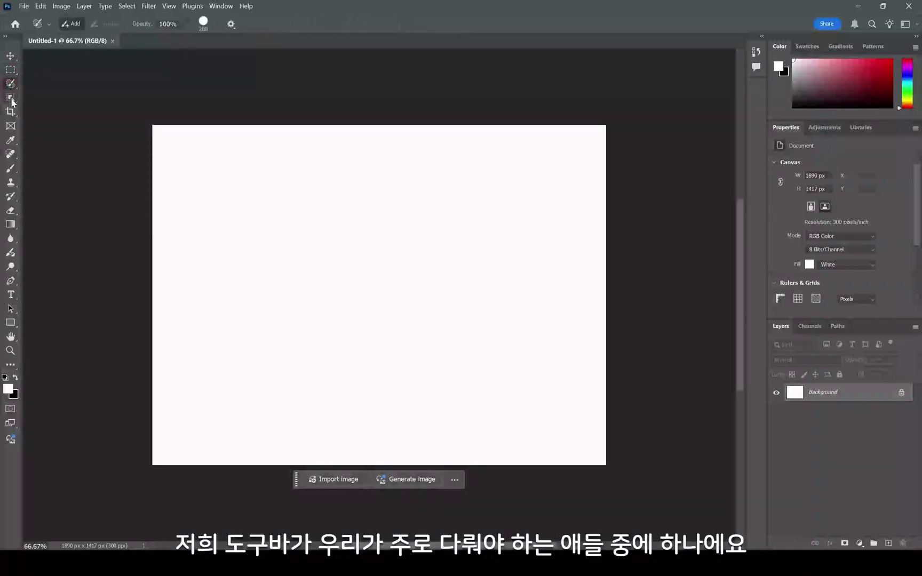
{"action": "left_click", "coordinate": [10, 112]}
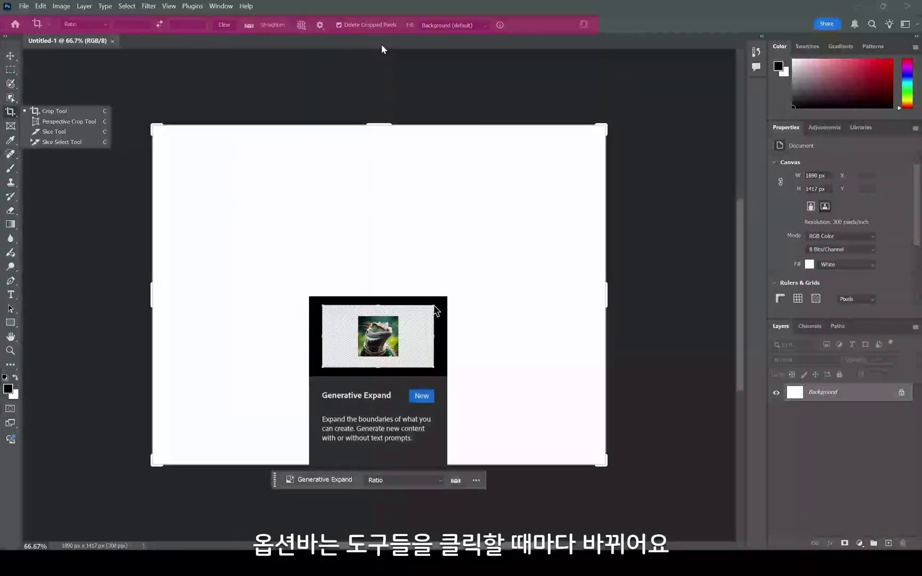
{"action": "left_click", "coordinate": [12, 56]}
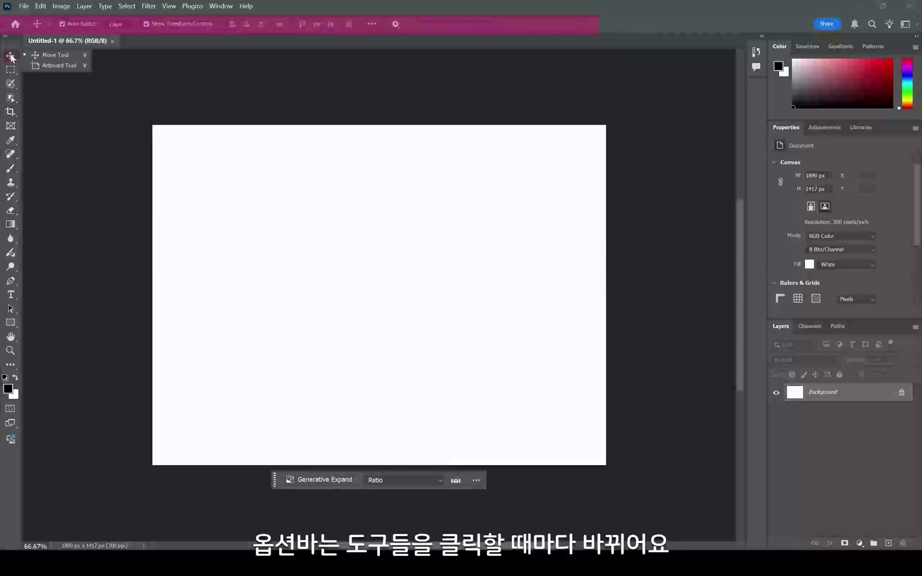
{"action": "left_click", "coordinate": [10, 72]}
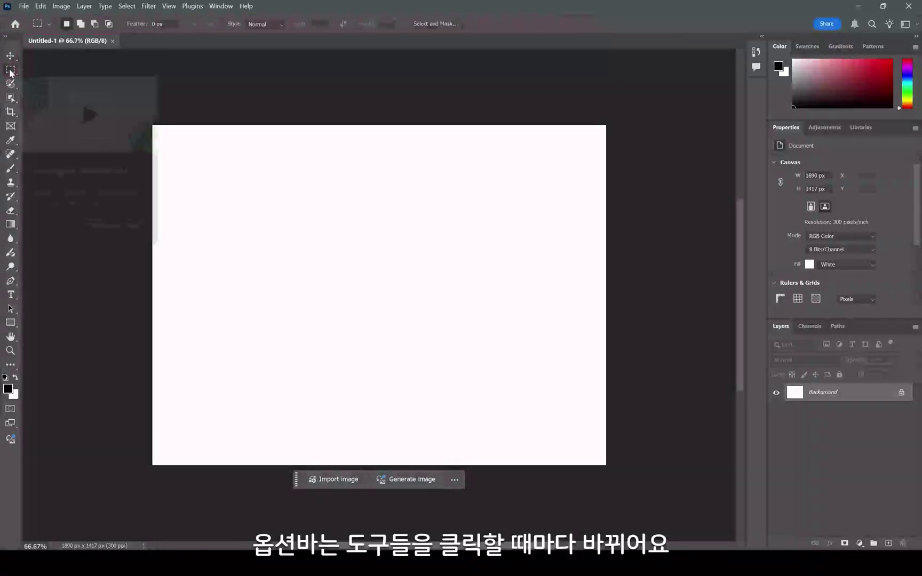
{"action": "left_click", "coordinate": [11, 84]}
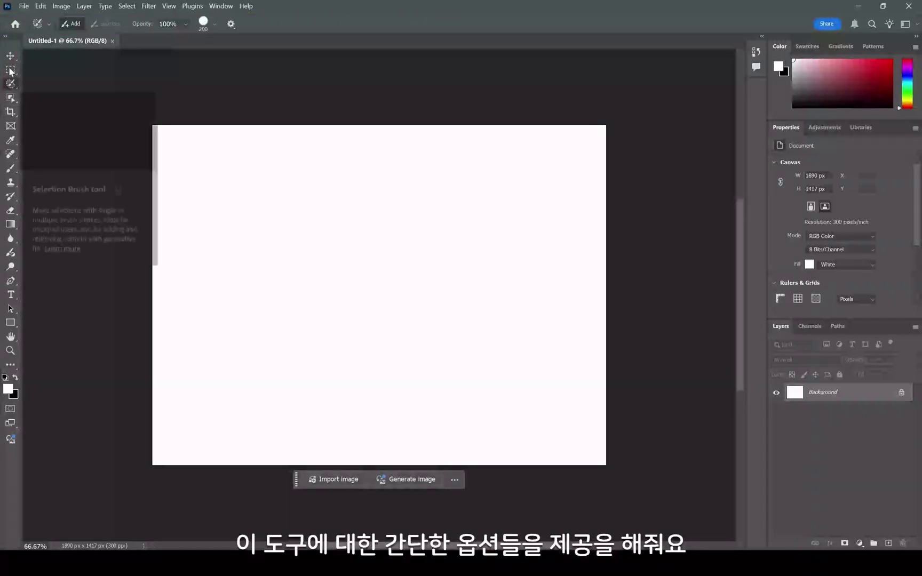
{"action": "left_click", "coordinate": [11, 58]}
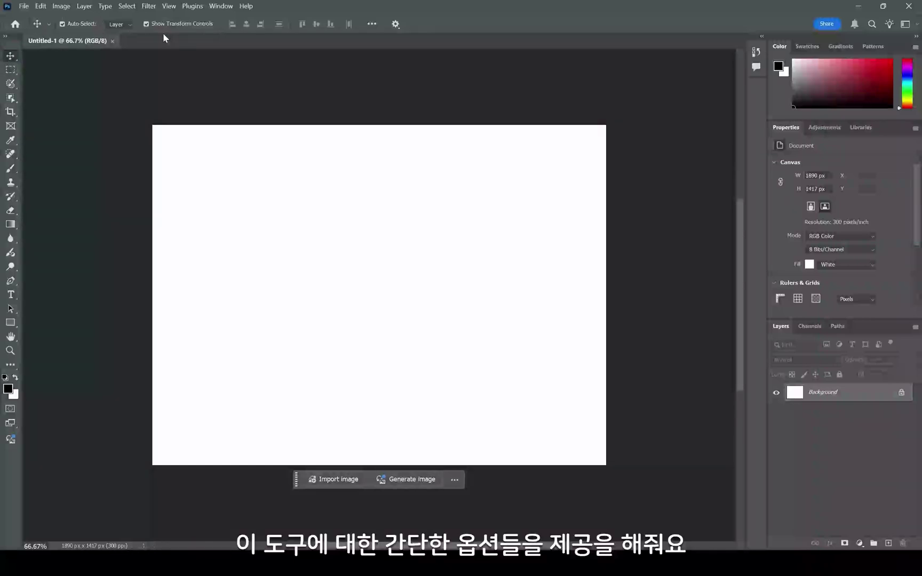
{"action": "left_click", "coordinate": [11, 73]}
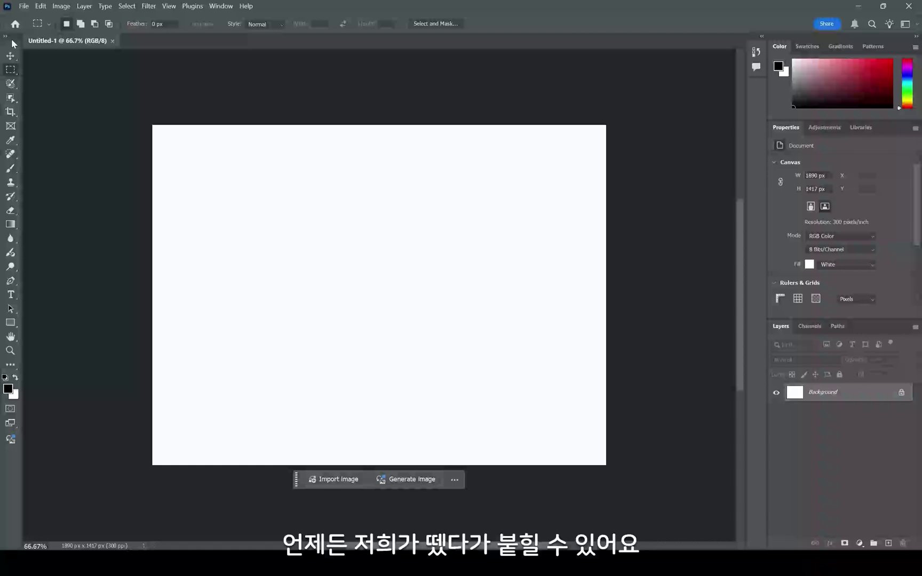
Step: Widen the toolbar to two columns, float it over the canvas's upper-left area and close it
{"action": "mouse_move", "coordinate": [14, 44]}
{"action": "left_mouse_down"}
{"action": "mouse_move", "coordinate": [87, 79]}
{"action": "mouse_move", "coordinate": [8, 45]}
{"action": "left_mouse_up"}
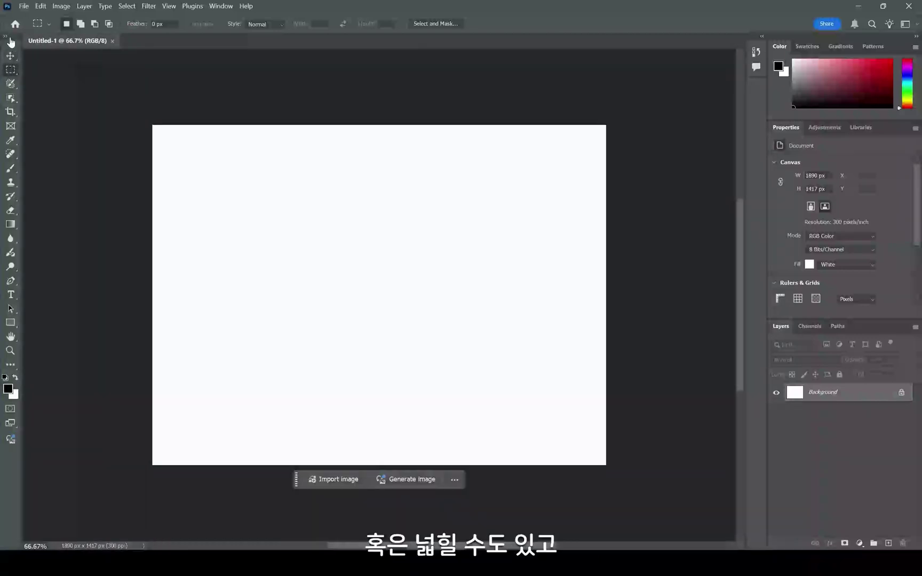
{"action": "left_click", "coordinate": [6, 37]}
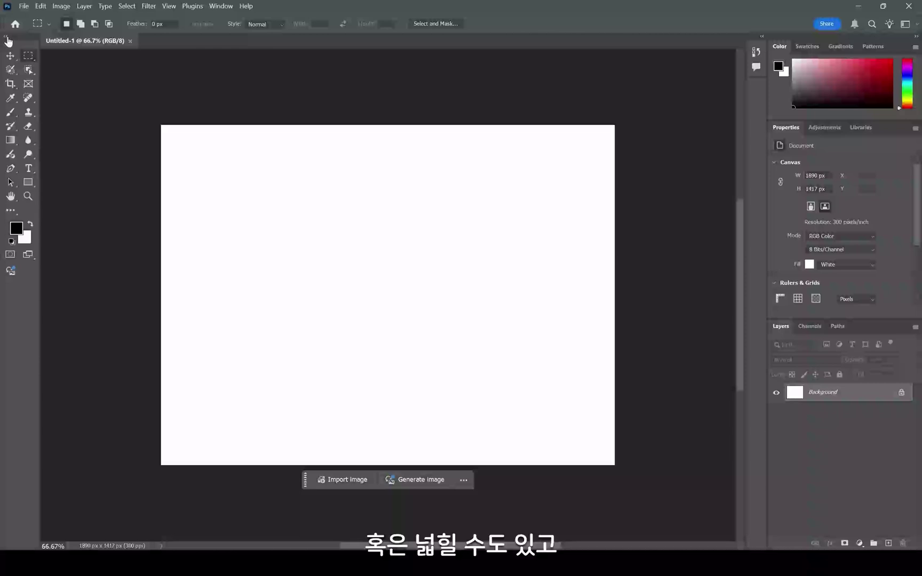
{"action": "left_click_drag", "start_coordinate": [15, 43], "coordinate": [68, 61]}
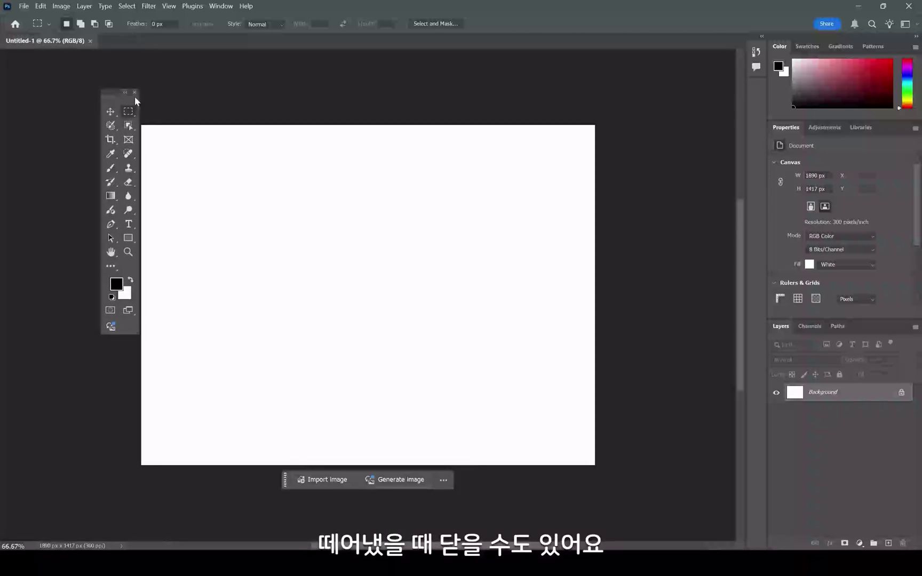
{"action": "left_click", "coordinate": [135, 96]}
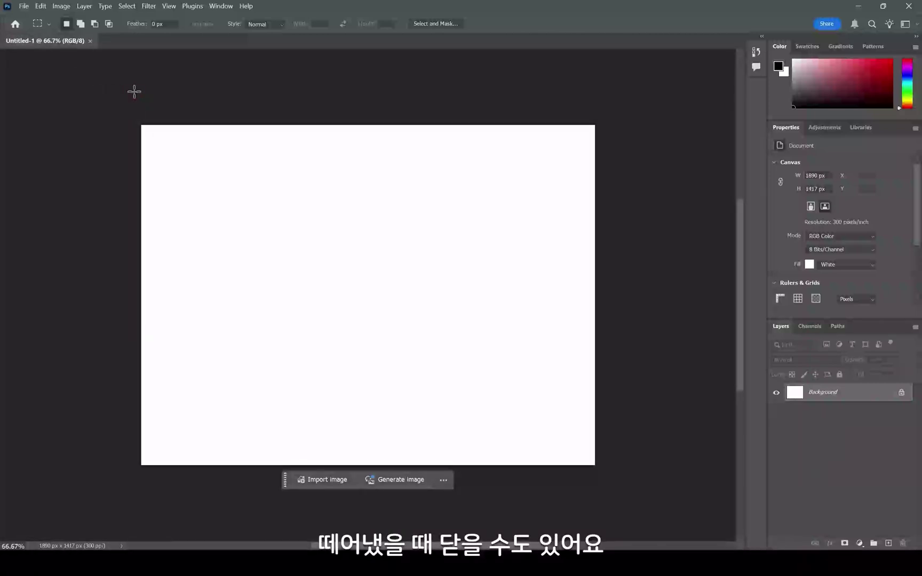
Step: Detach the Patterns panel, the Gradients panel and the Color/Swatches group from the dock as separate floating windows over the canvas
{"action": "left_click_drag", "start_coordinate": [881, 47], "coordinate": [473, 76]}
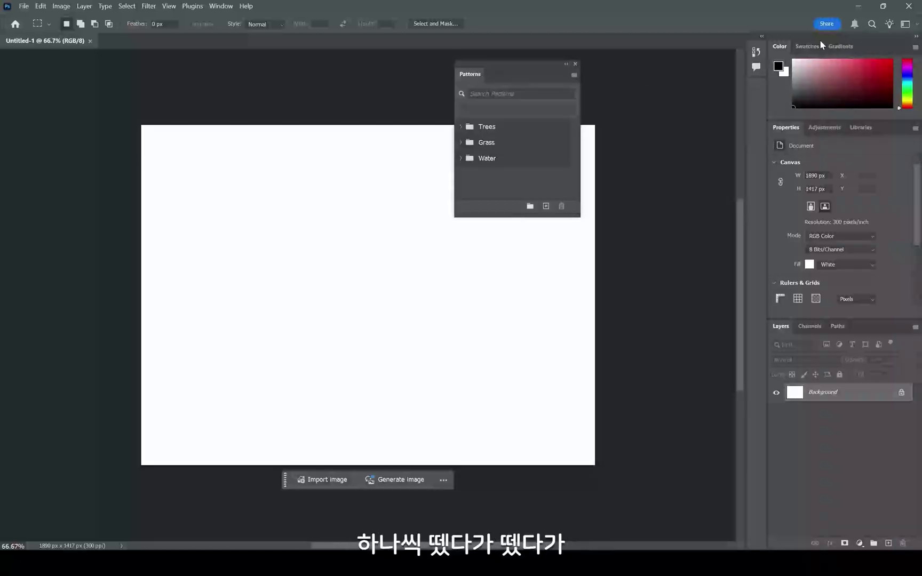
{"action": "left_click_drag", "start_coordinate": [841, 45], "coordinate": [220, 213]}
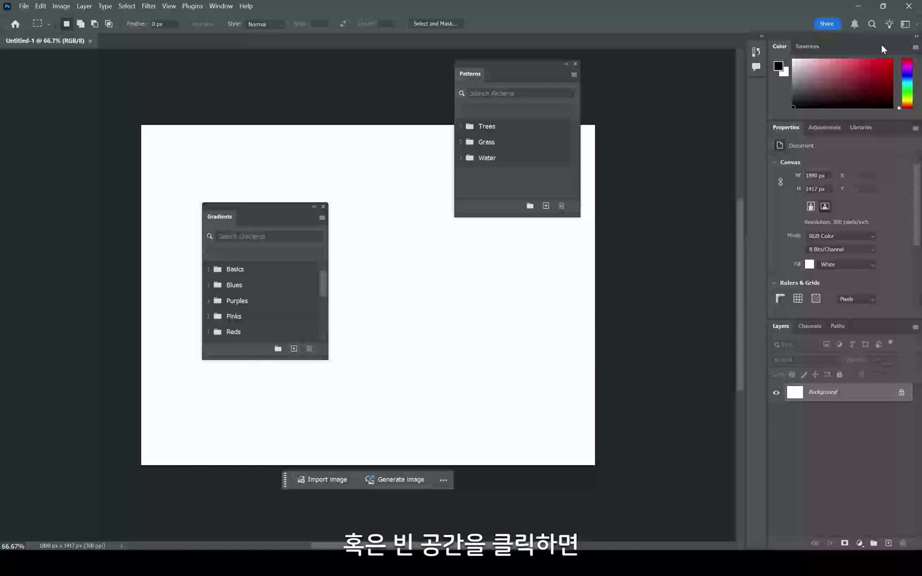
{"action": "left_click_drag", "start_coordinate": [881, 44], "coordinate": [542, 264]}
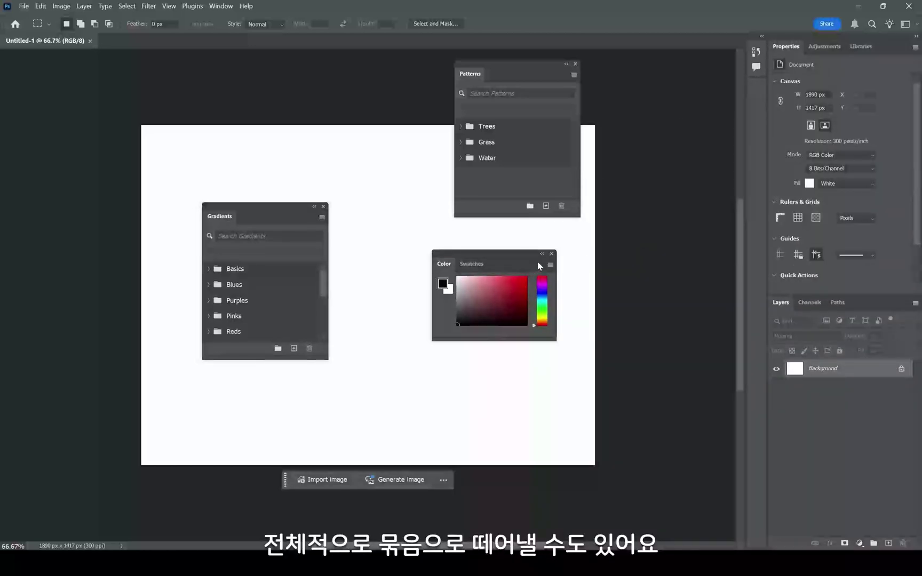
Step: Close the floating Color/Swatches group, Gradients panel and Patterns panel
{"action": "left_click", "coordinate": [552, 253]}
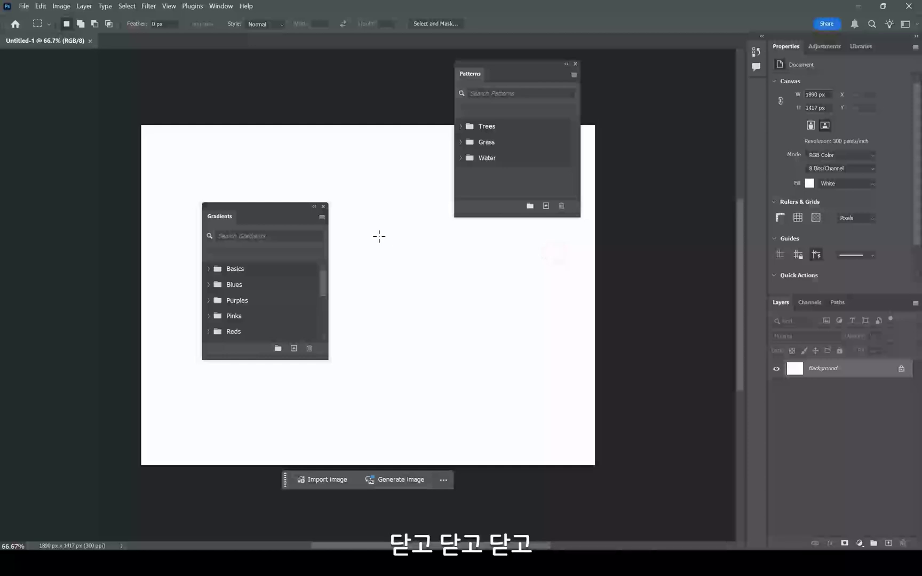
{"action": "left_click", "coordinate": [323, 208]}
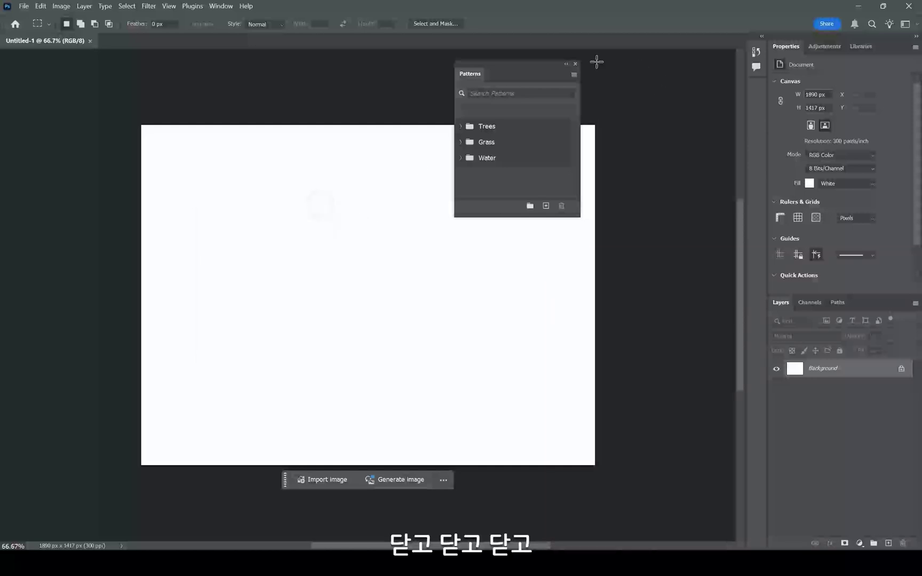
{"action": "left_click", "coordinate": [575, 64]}
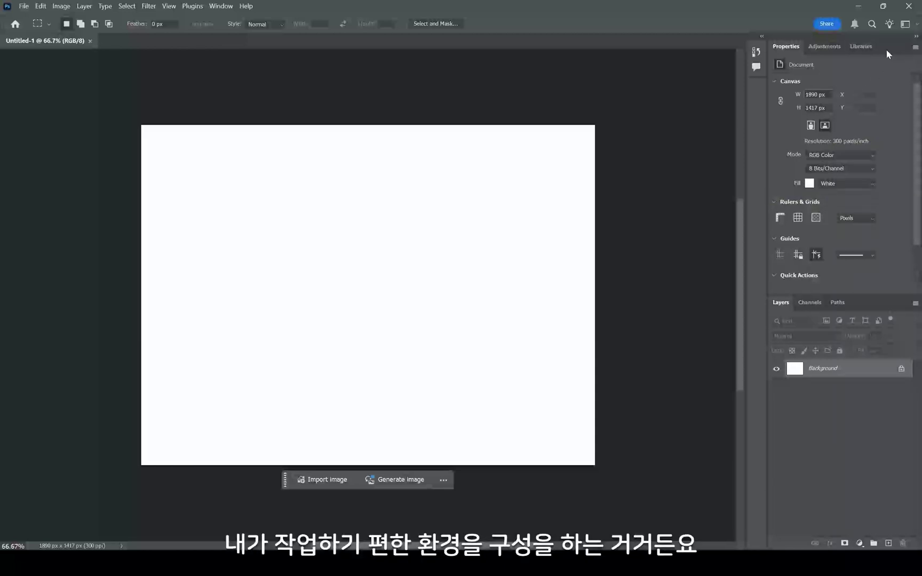
Step: Expand the docked History and Comments group and collapse it back to icons, twice
{"action": "left_click", "coordinate": [761, 36]}
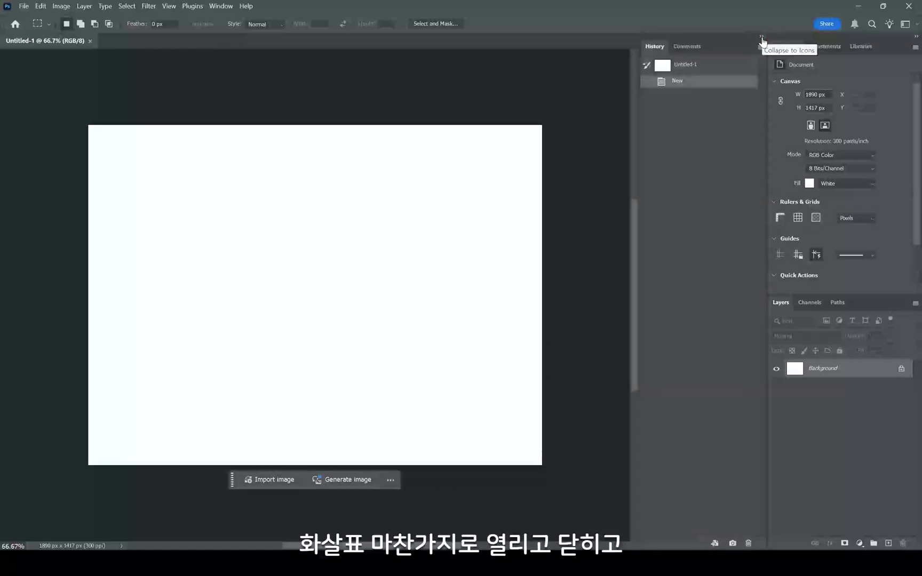
{"action": "left_click", "coordinate": [762, 37]}
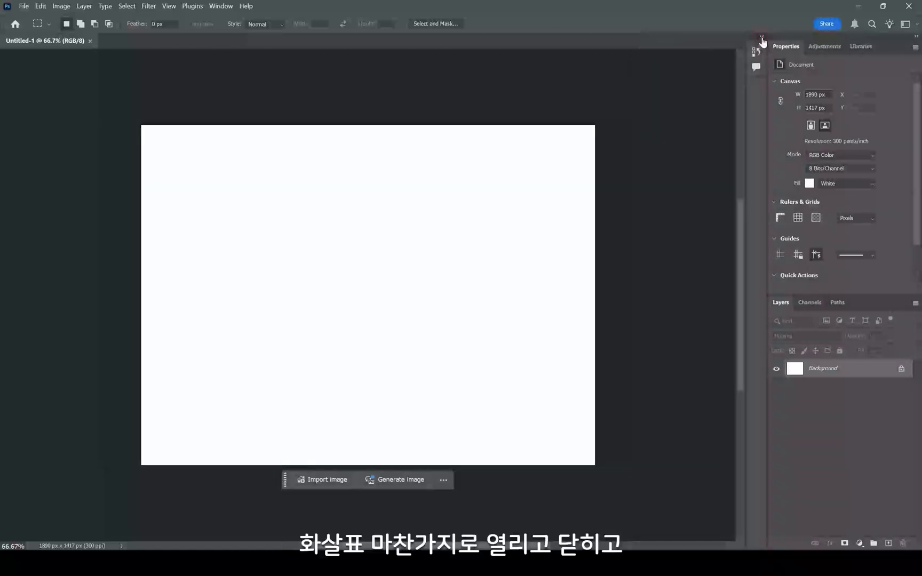
{"action": "left_click", "coordinate": [762, 38]}
{"action": "left_click", "coordinate": [761, 37]}
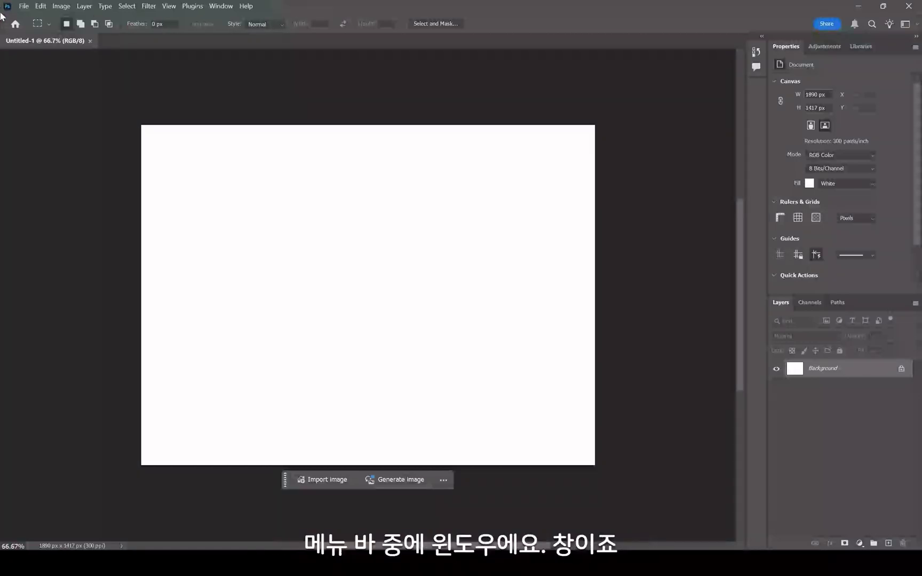
Step: Show the Gradients, Character Styles and Brushes panels in the workspace
{"action": "left_click", "coordinate": [221, 9]}
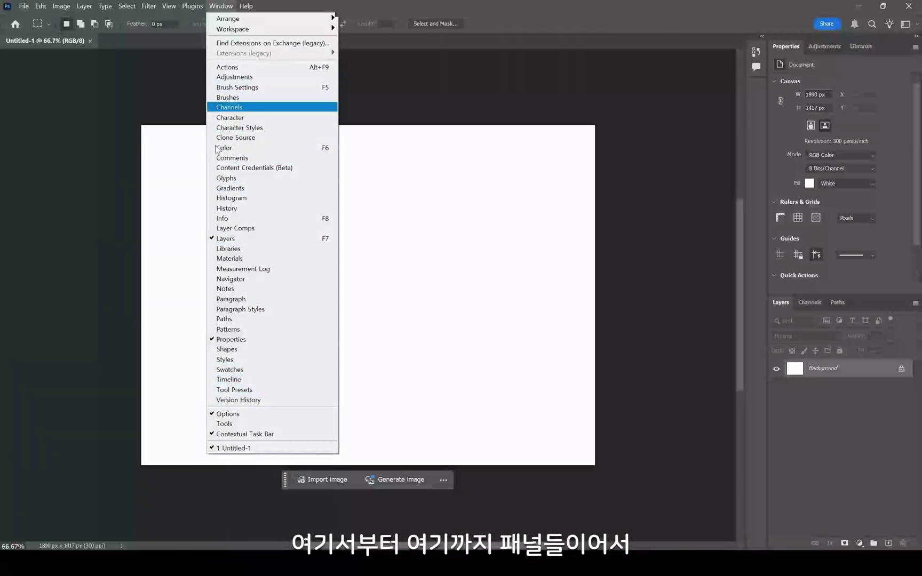
{"action": "left_click", "coordinate": [237, 190]}
{"action": "left_click", "coordinate": [219, 6]}
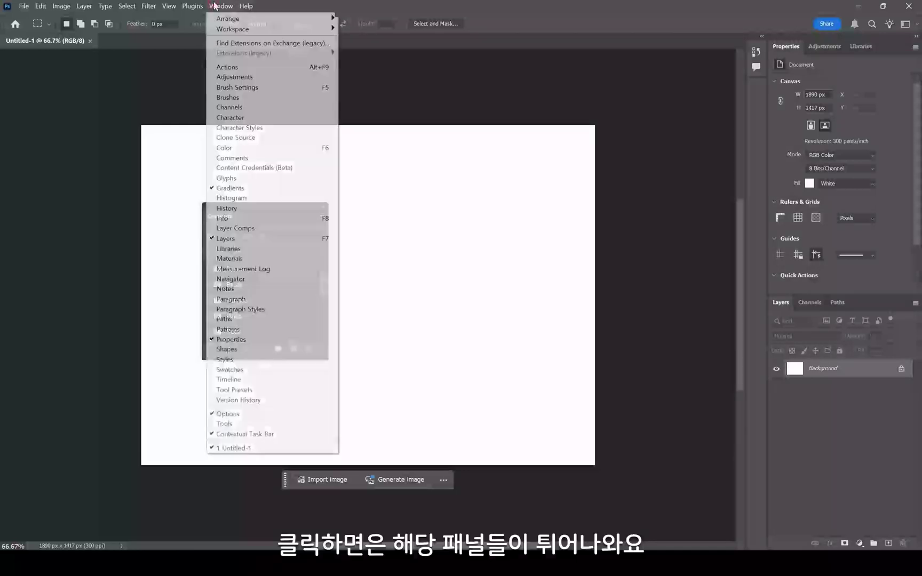
{"action": "left_click", "coordinate": [263, 127]}
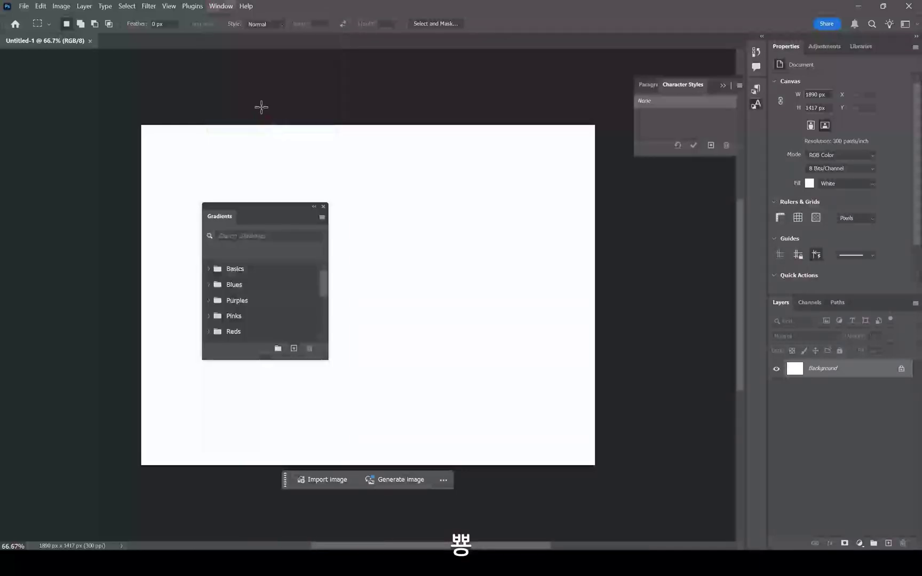
{"action": "left_click", "coordinate": [219, 6]}
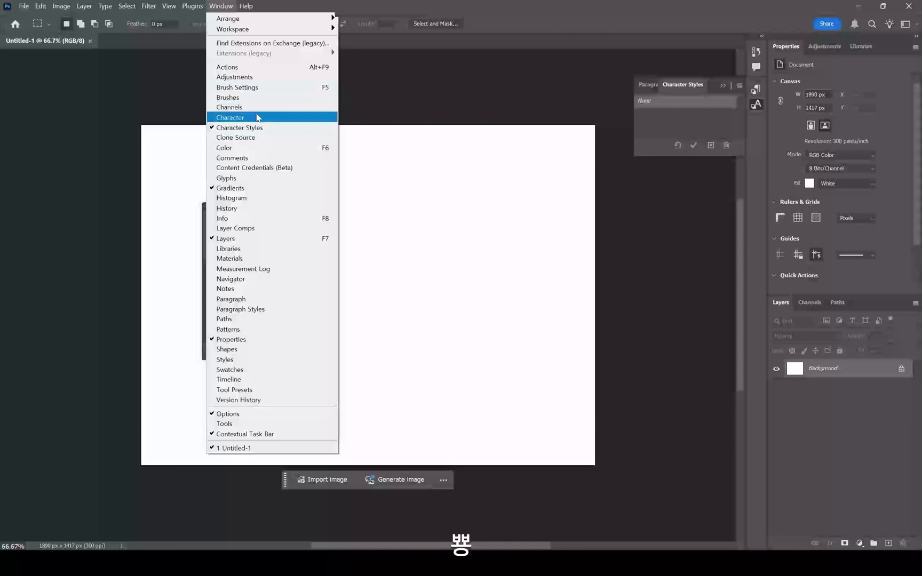
{"action": "left_click", "coordinate": [259, 97]}
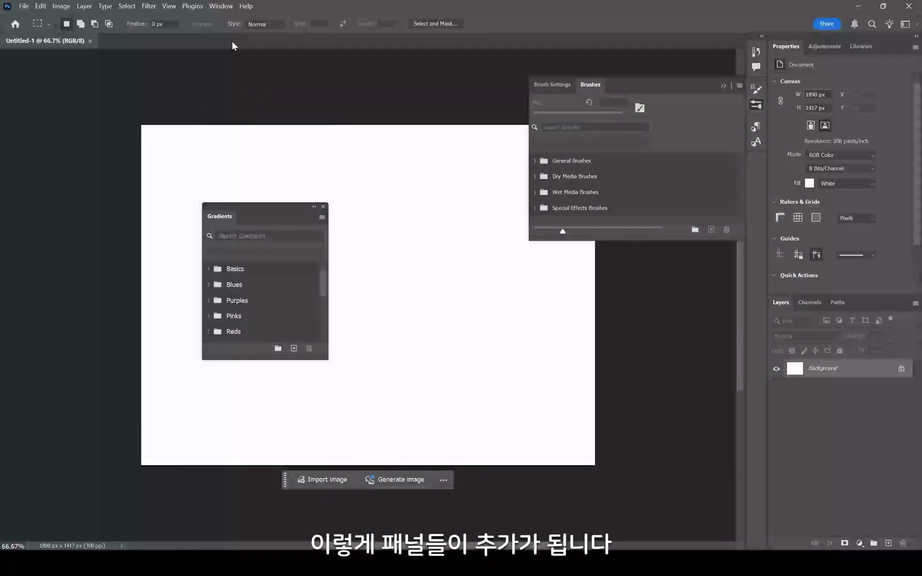
Step: Bring back the closed Tools bar and hide the Options bar
{"action": "left_click", "coordinate": [220, 6]}
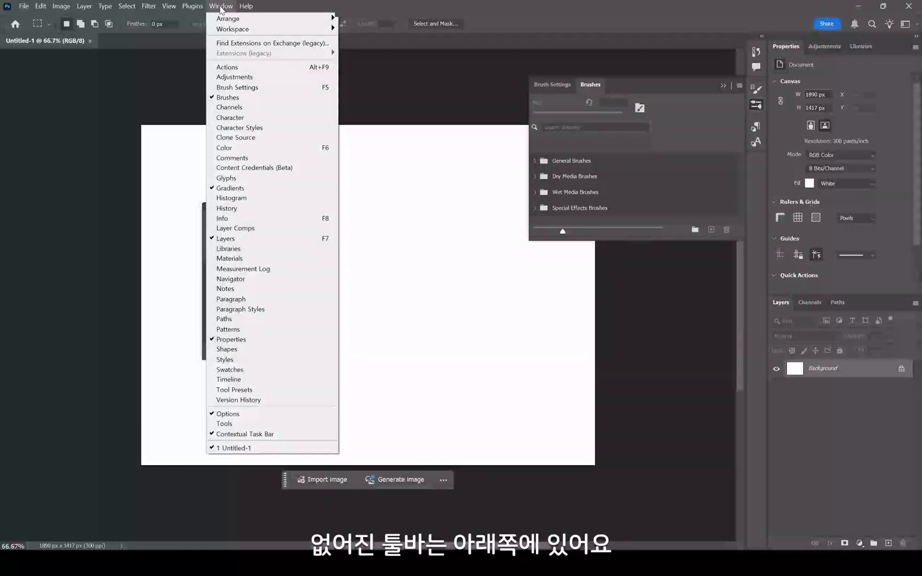
{"action": "left_click", "coordinate": [218, 423]}
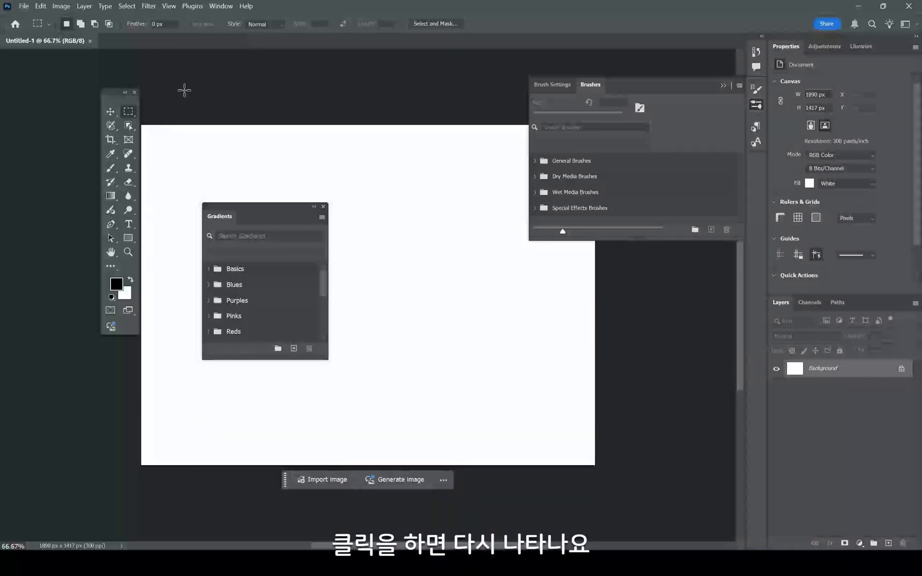
{"action": "left_click", "coordinate": [221, 6]}
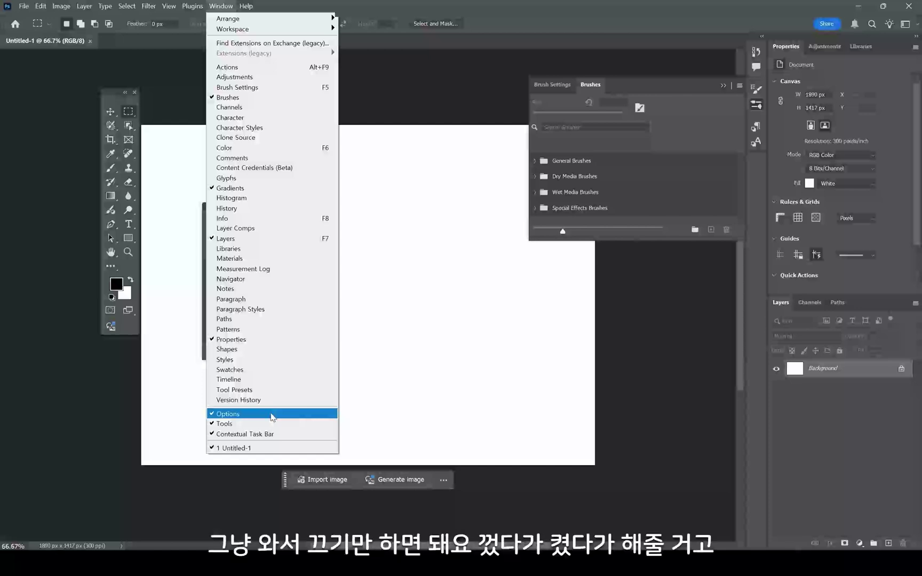
{"action": "left_click", "coordinate": [271, 414]}
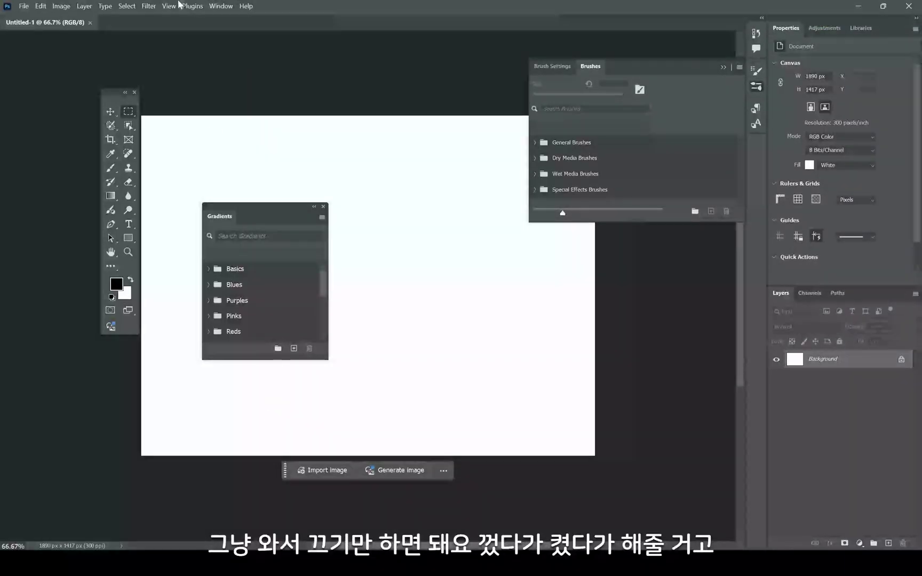
Step: Bring back the Options bar and hide the Contextual Task Bar
{"action": "left_click", "coordinate": [217, 11]}
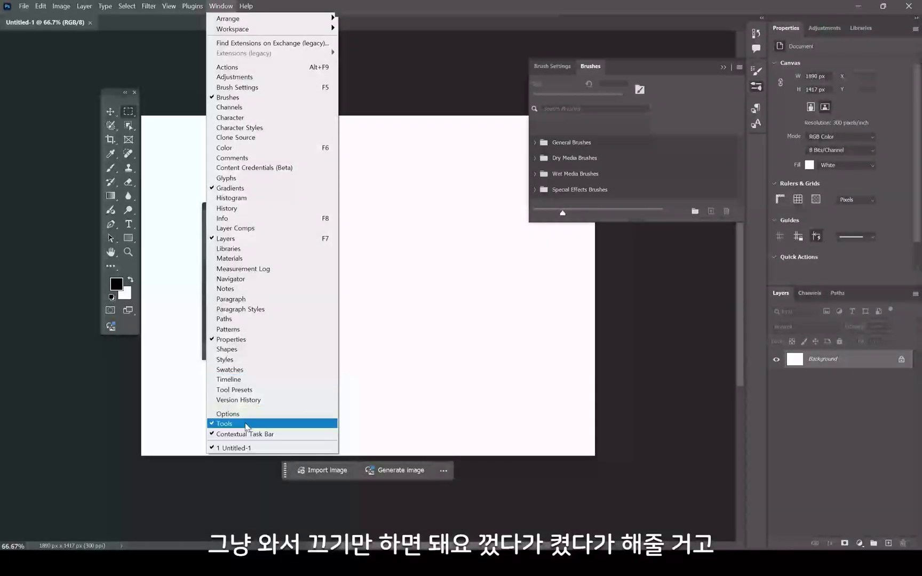
{"action": "left_click", "coordinate": [249, 414]}
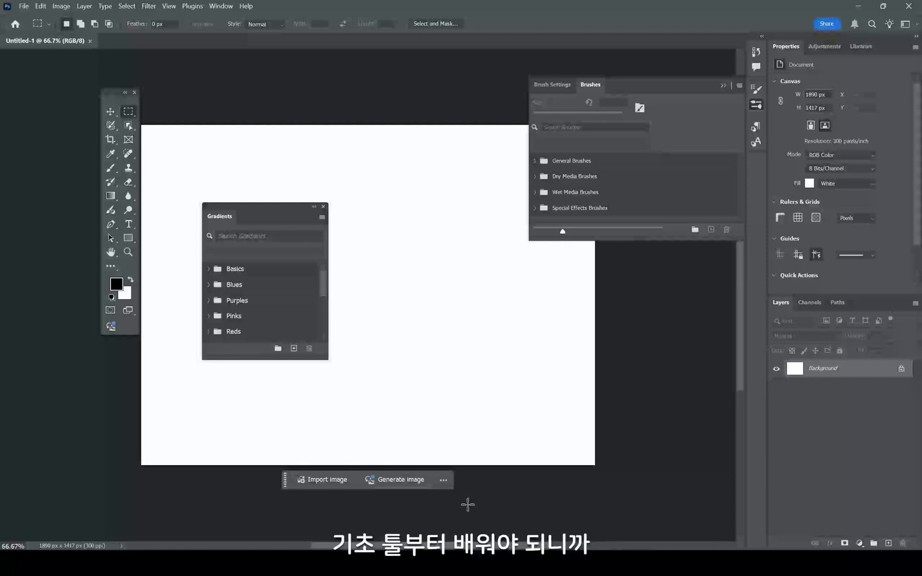
{"action": "left_click", "coordinate": [218, 6]}
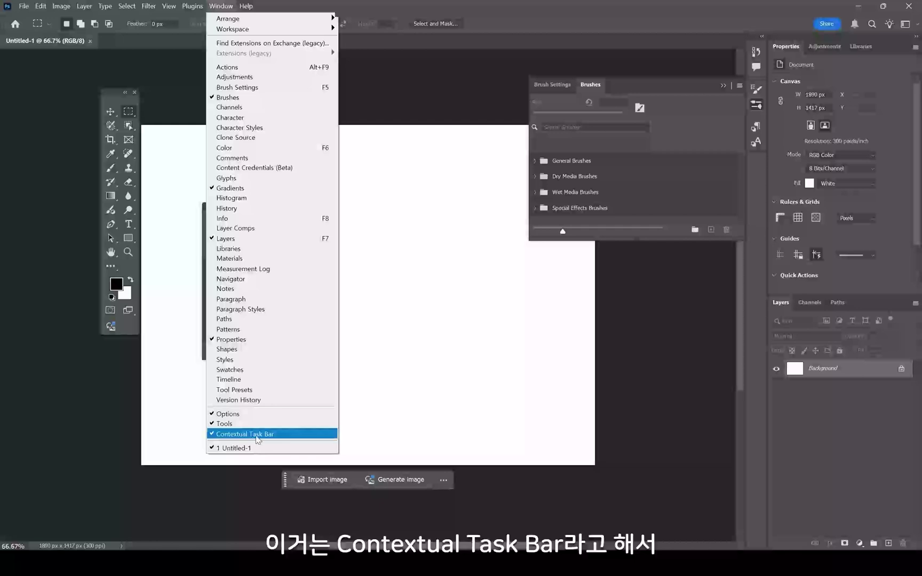
{"action": "left_click", "coordinate": [270, 435]}
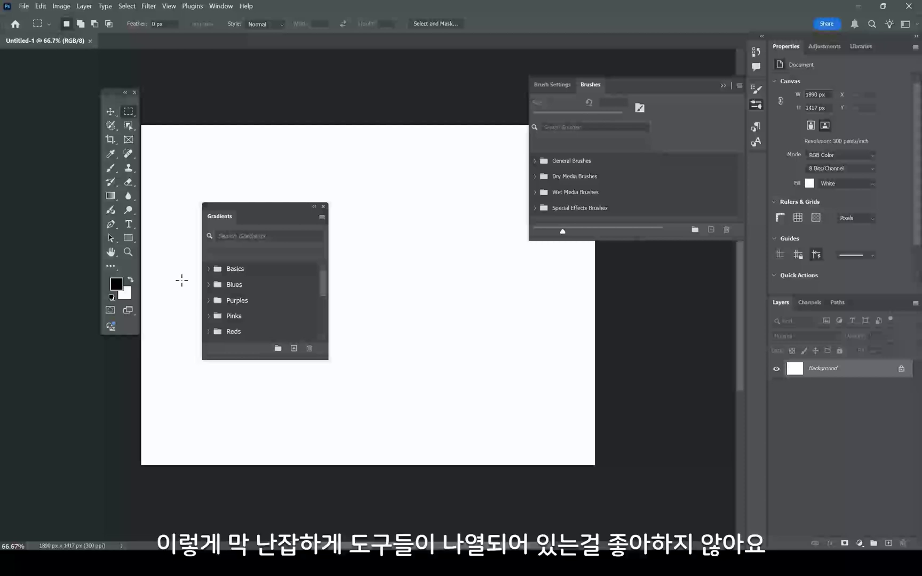
Step: Switch to the Graphic and Web workspace to examine its text-oriented panels
{"action": "left_click", "coordinate": [223, 6]}
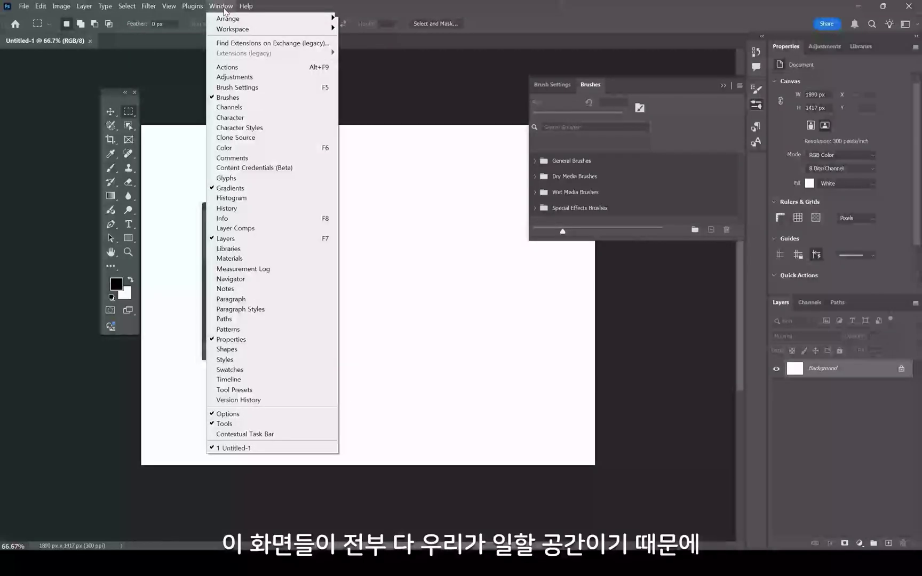
{"action": "mouse_move", "coordinate": [251, 31]}
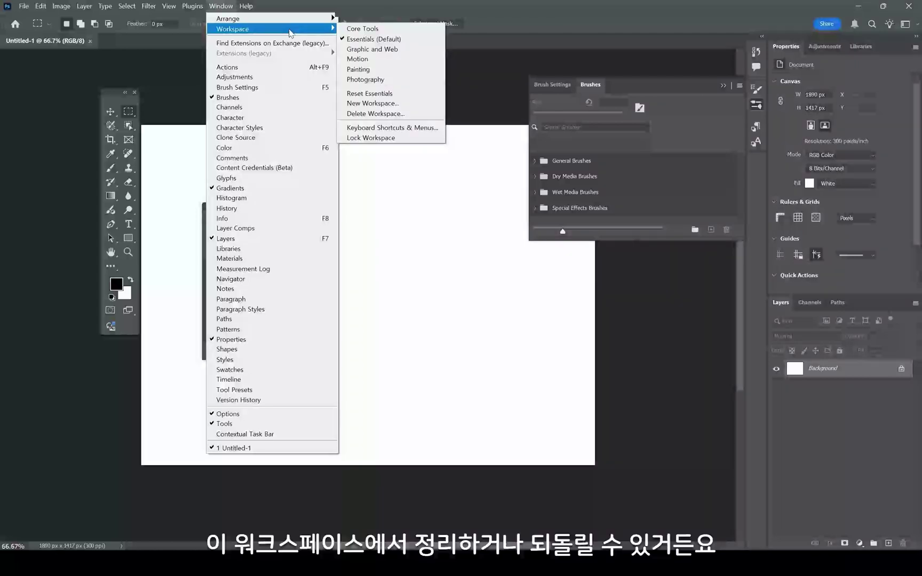
{"action": "left_click", "coordinate": [360, 51]}
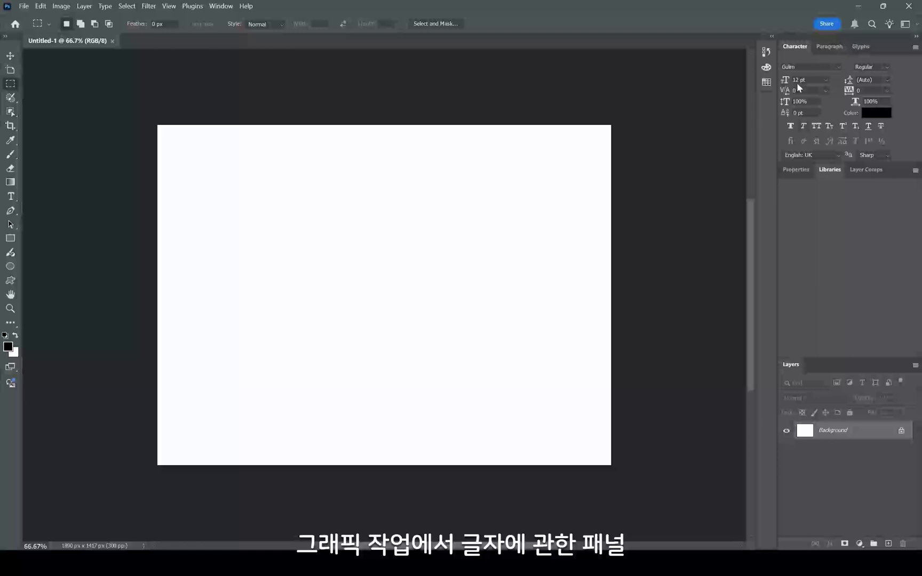
{"action": "left_click", "coordinate": [881, 115]}
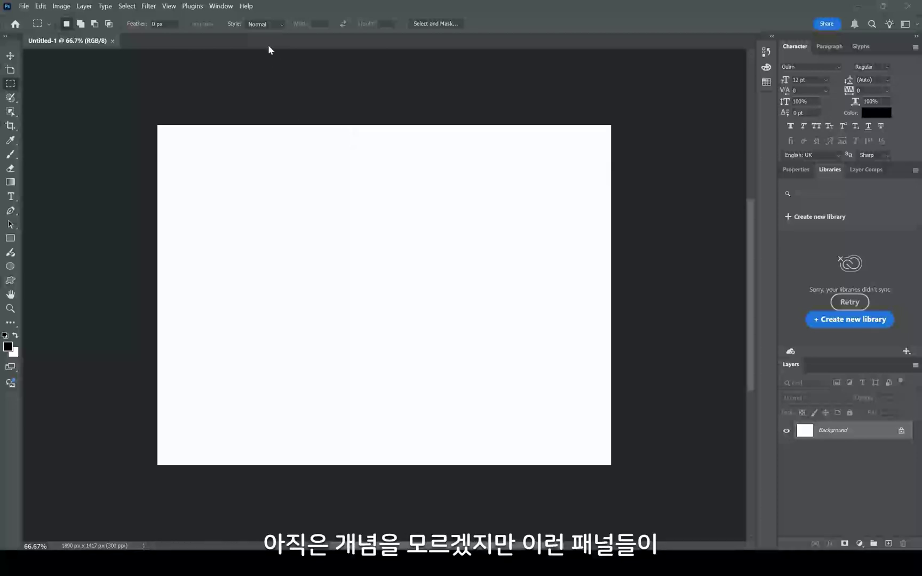
Step: Switch to the Painting workspace and from there to the Photography workspace to compare their panel sets
{"action": "left_click", "coordinate": [219, 7]}
{"action": "mouse_move", "coordinate": [222, 30]}
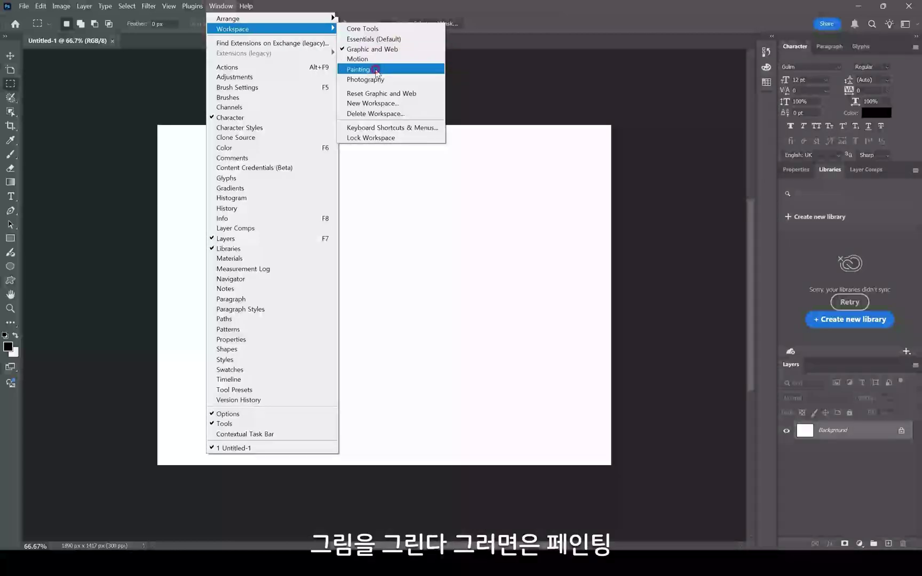
{"action": "left_click", "coordinate": [376, 71]}
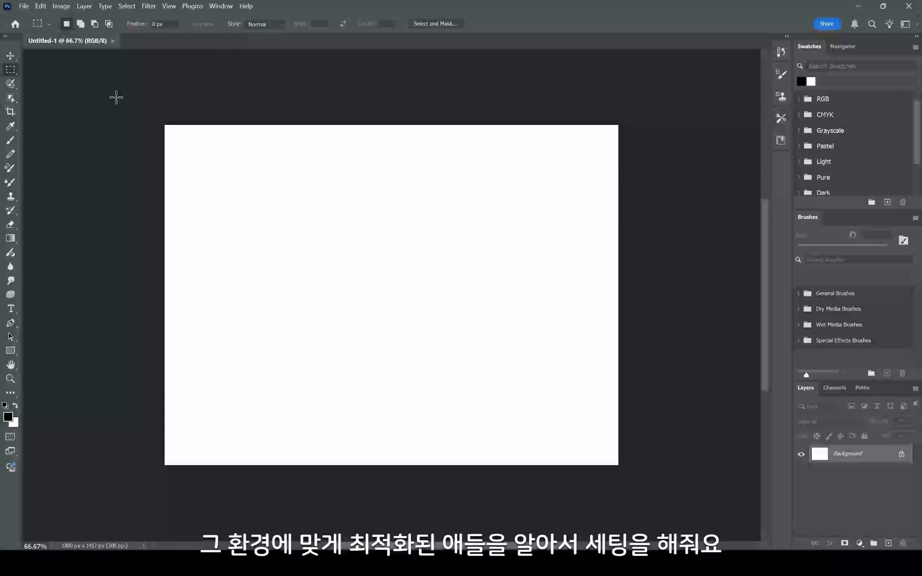
{"action": "left_click", "coordinate": [219, 6]}
{"action": "mouse_move", "coordinate": [219, 29]}
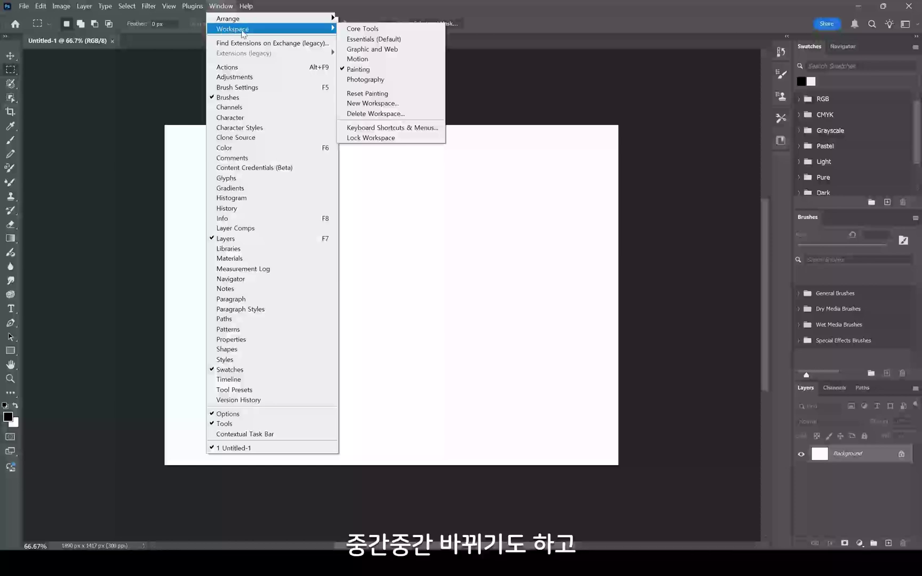
{"action": "left_click", "coordinate": [391, 80]}
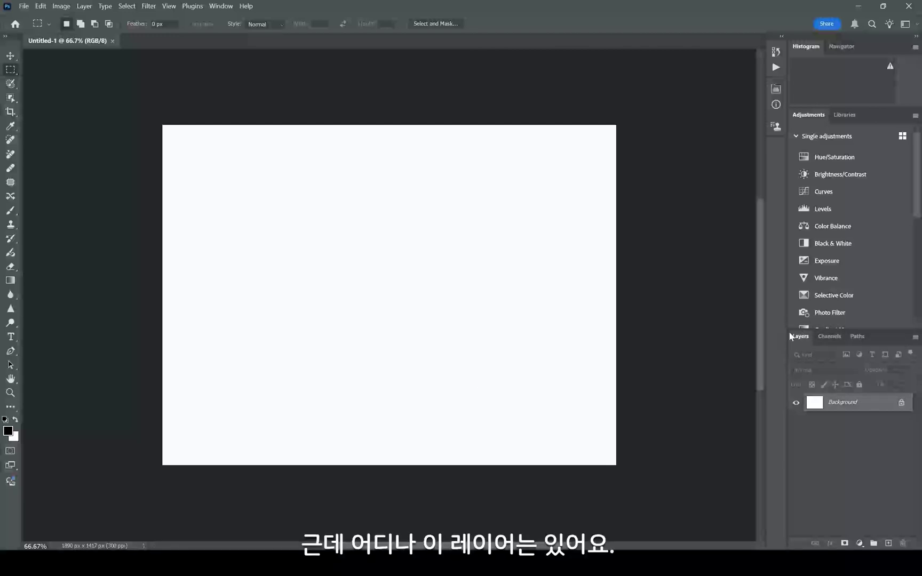
Step: Return to the Essentials (Default) workspace and reset it to its original layout
{"action": "left_click", "coordinate": [223, 7]}
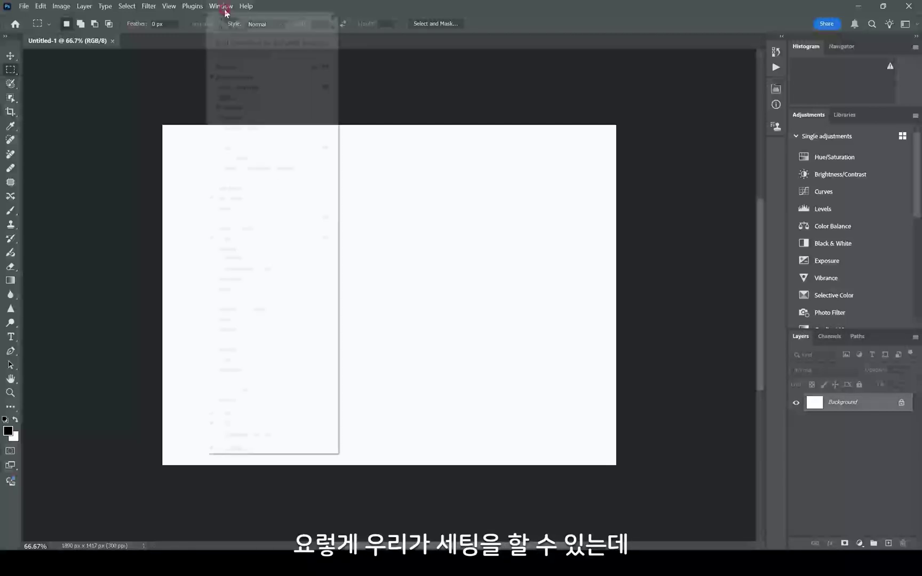
{"action": "mouse_move", "coordinate": [235, 29]}
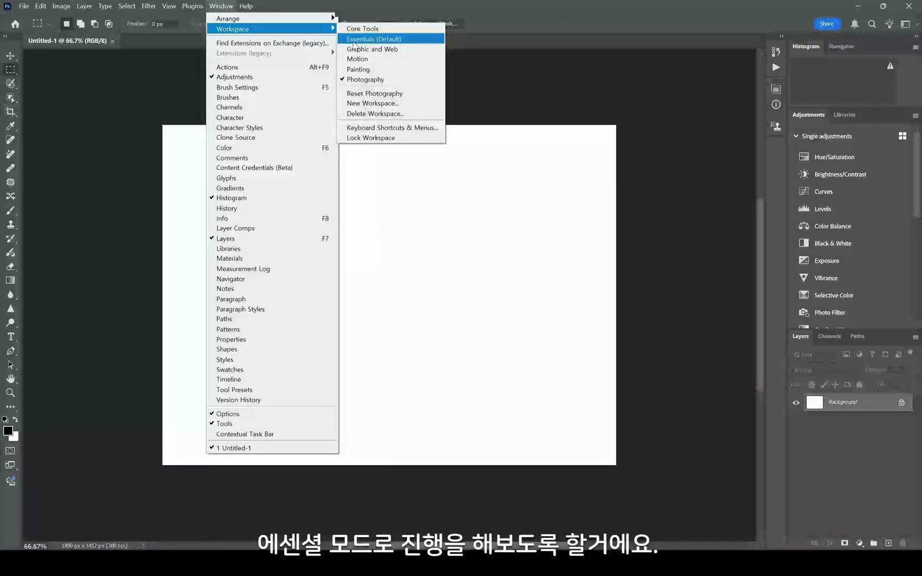
{"action": "left_click", "coordinate": [354, 43]}
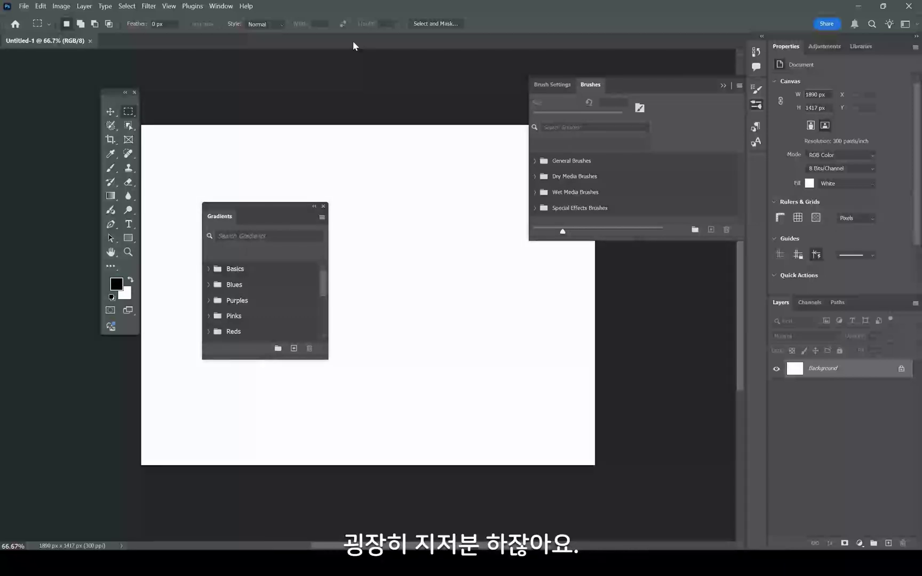
{"action": "left_click", "coordinate": [224, 9]}
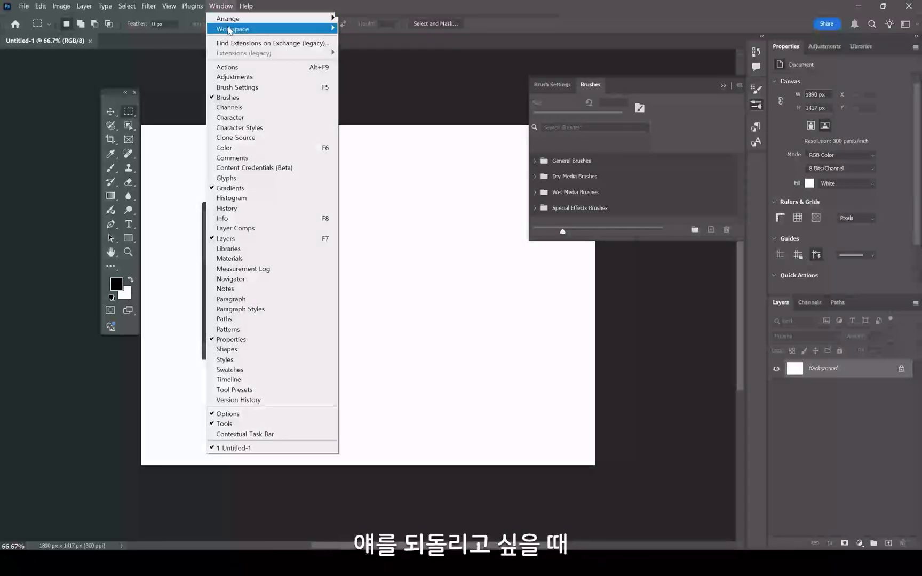
{"action": "mouse_move", "coordinate": [235, 28]}
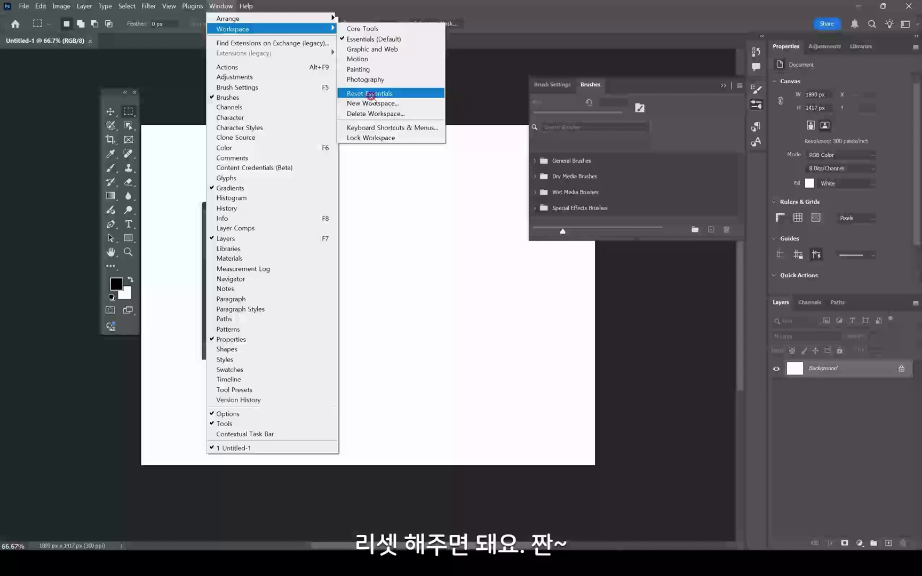
{"action": "left_click", "coordinate": [372, 95]}
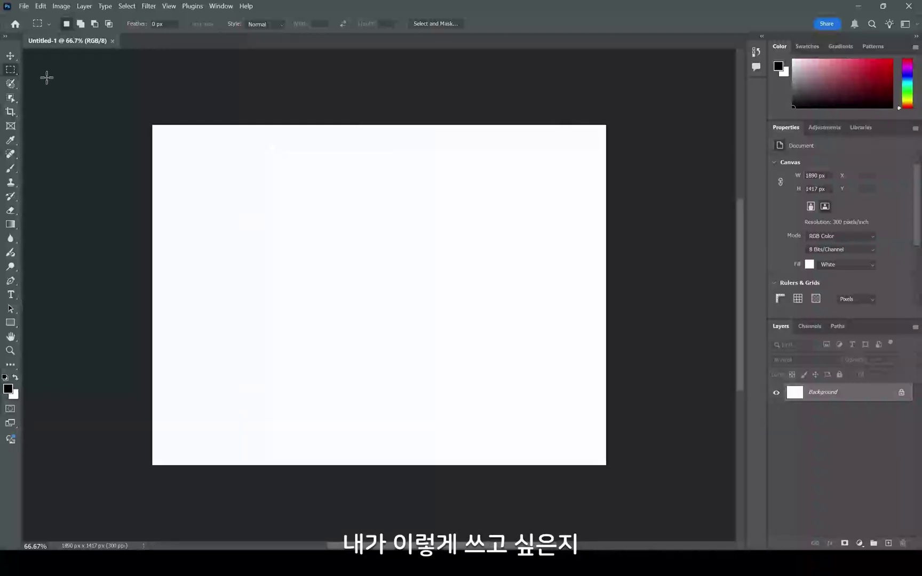
Step: Expand the Tools bar to two columns and return it to a single column
{"action": "left_click", "coordinate": [6, 37]}
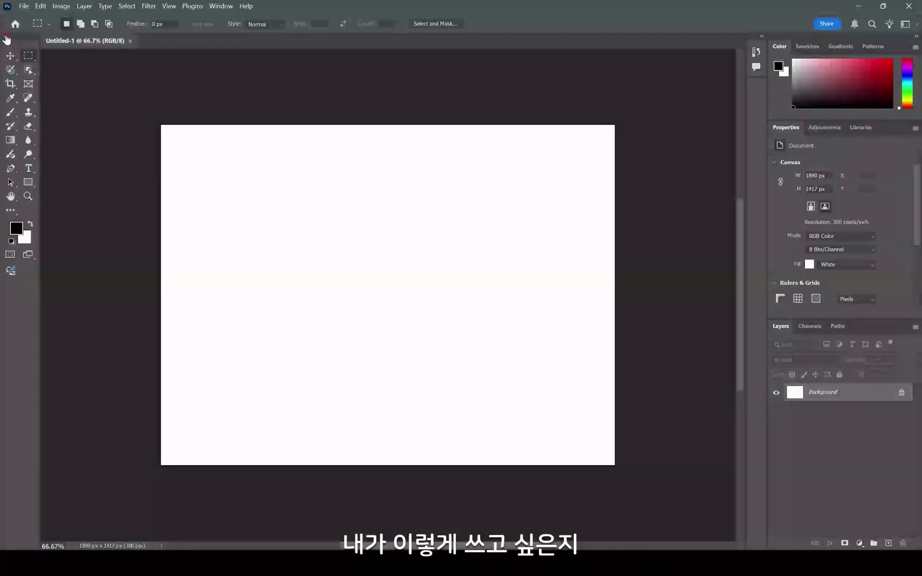
{"action": "left_click", "coordinate": [6, 37]}
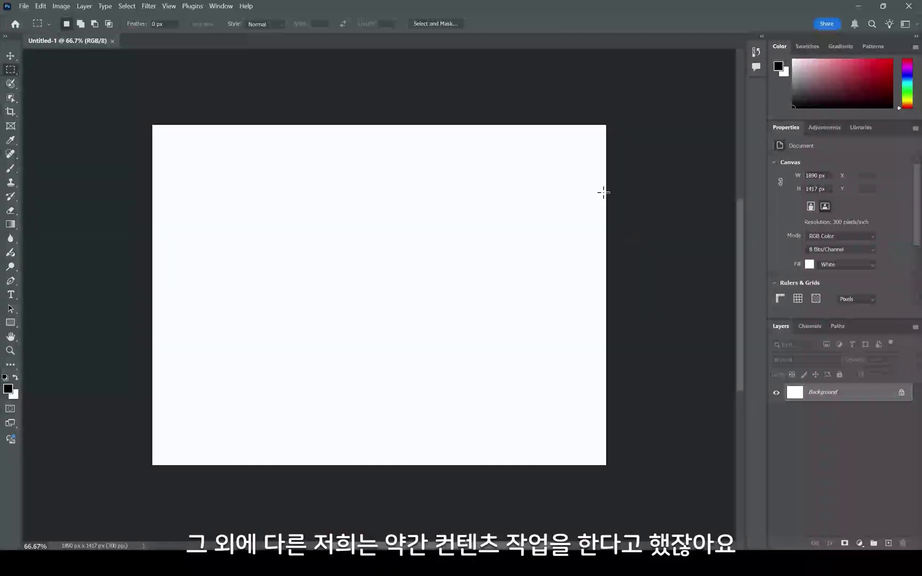
Step: Add the Character panel to the workspace, toggle it open and closed, and leave it collapsed to its docked icon
{"action": "left_click", "coordinate": [221, 6]}
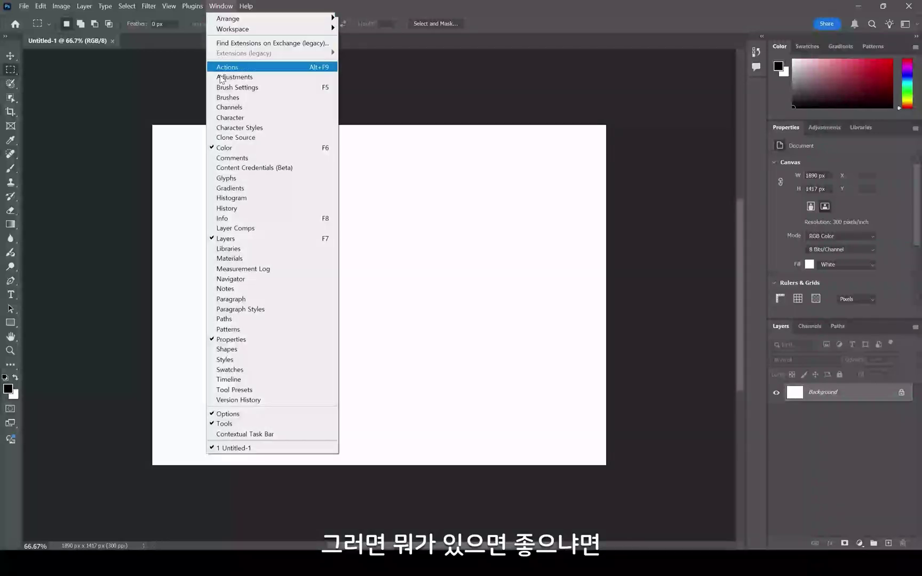
{"action": "left_click", "coordinate": [230, 118]}
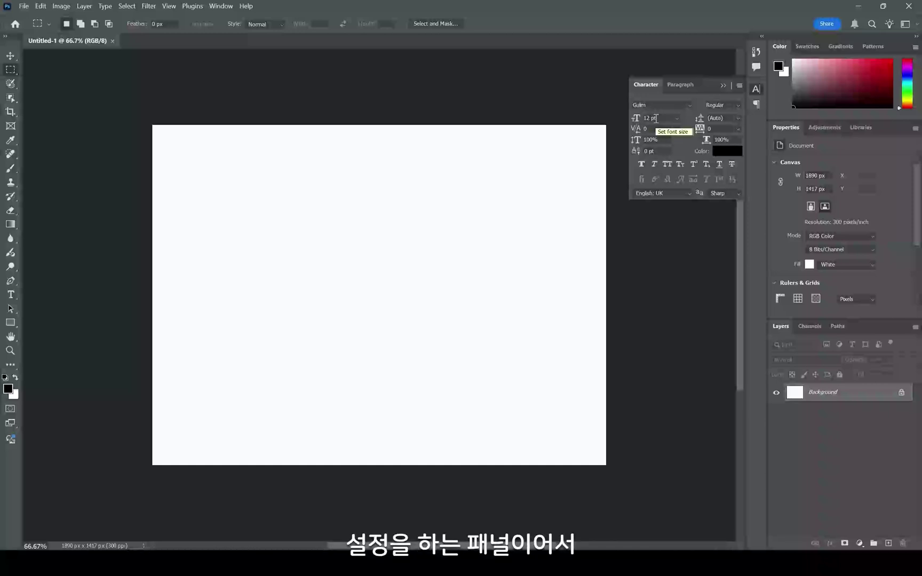
{"action": "left_click", "coordinate": [754, 92]}
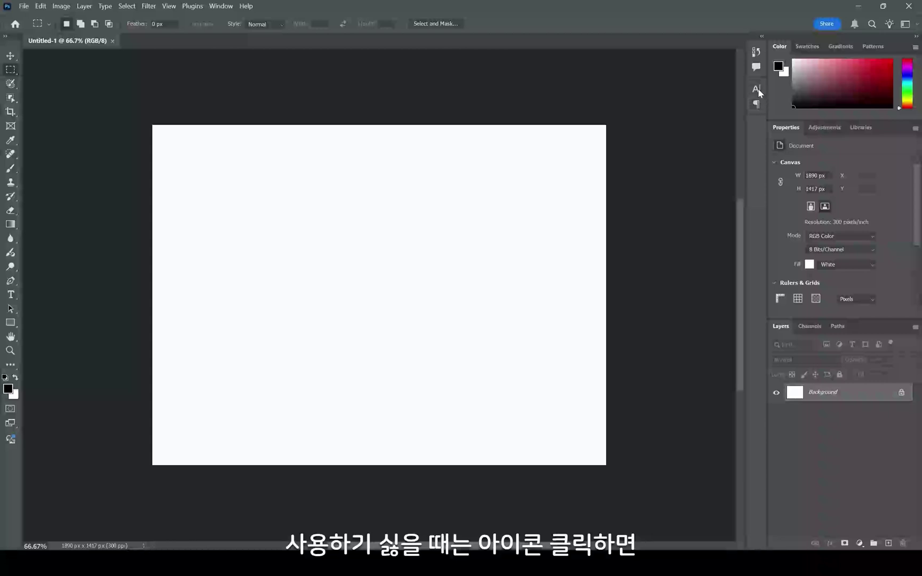
{"action": "left_click", "coordinate": [758, 90]}
{"action": "left_click", "coordinate": [758, 90]}
{"action": "left_click", "coordinate": [757, 90]}
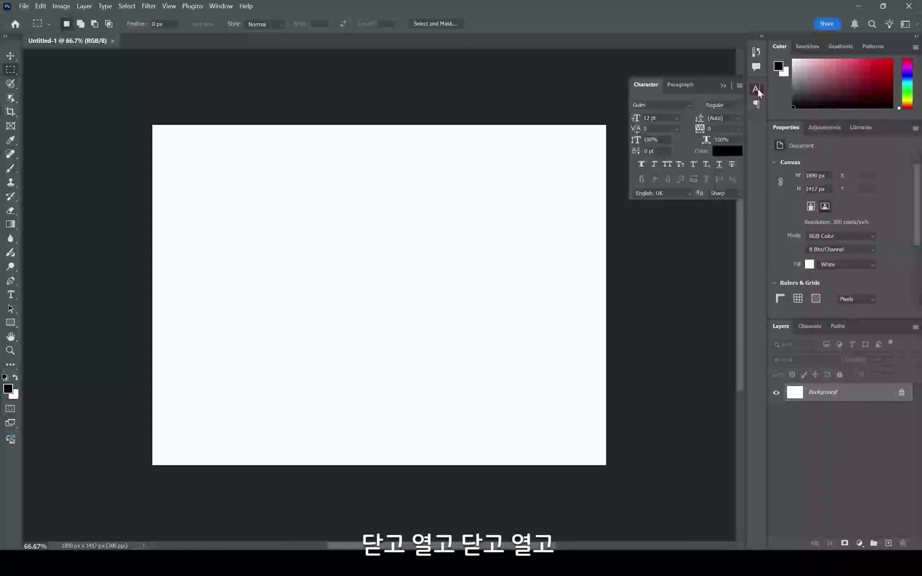
{"action": "left_click", "coordinate": [758, 89]}
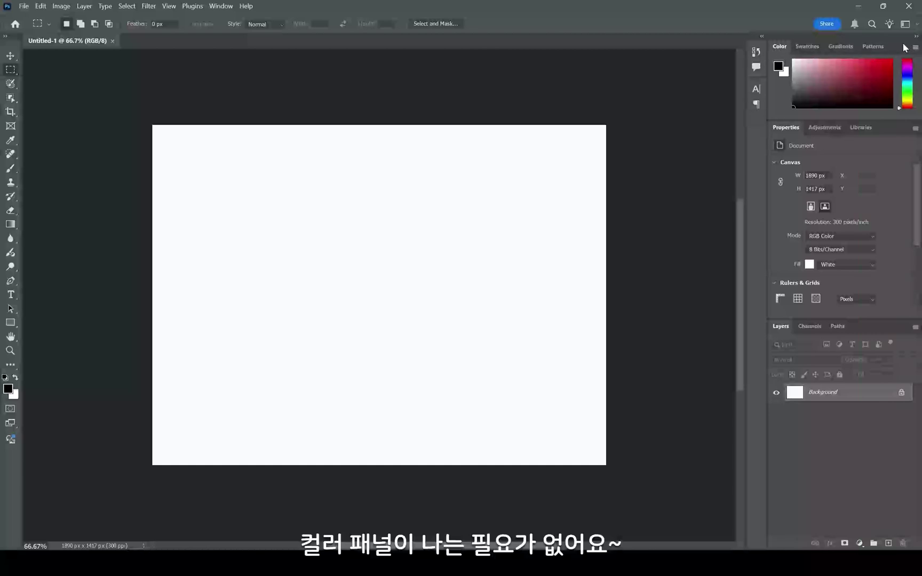
Step: Look through the tabs of the Color, Swatches, Gradients and Patterns group, and float the whole group and close it
{"action": "left_click", "coordinate": [841, 46]}
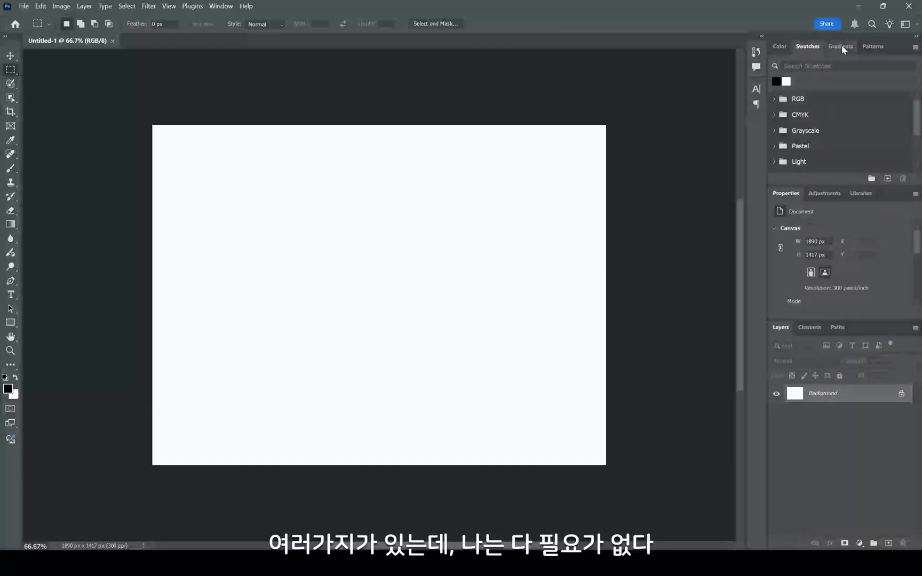
{"action": "left_click", "coordinate": [873, 47]}
{"action": "left_click", "coordinate": [783, 47]}
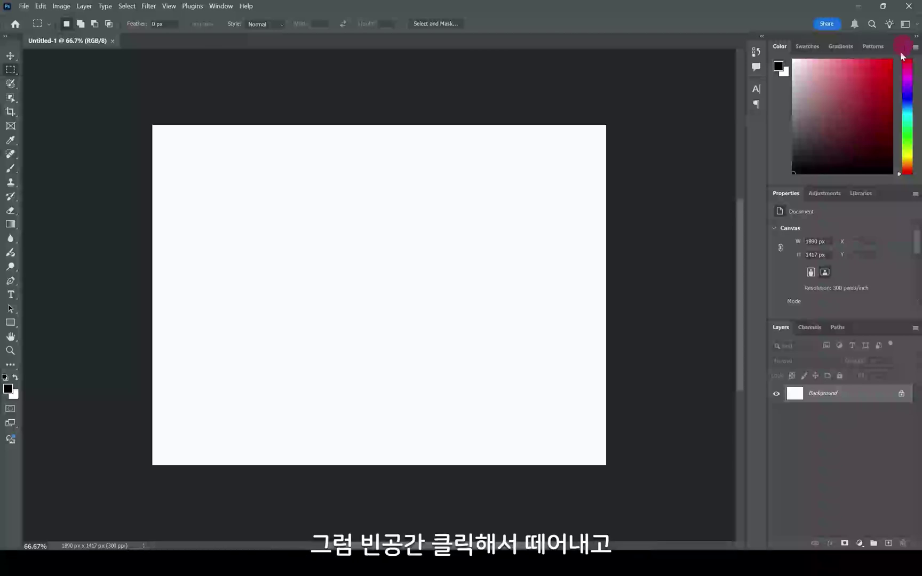
{"action": "left_click_drag", "start_coordinate": [899, 47], "coordinate": [544, 63]}
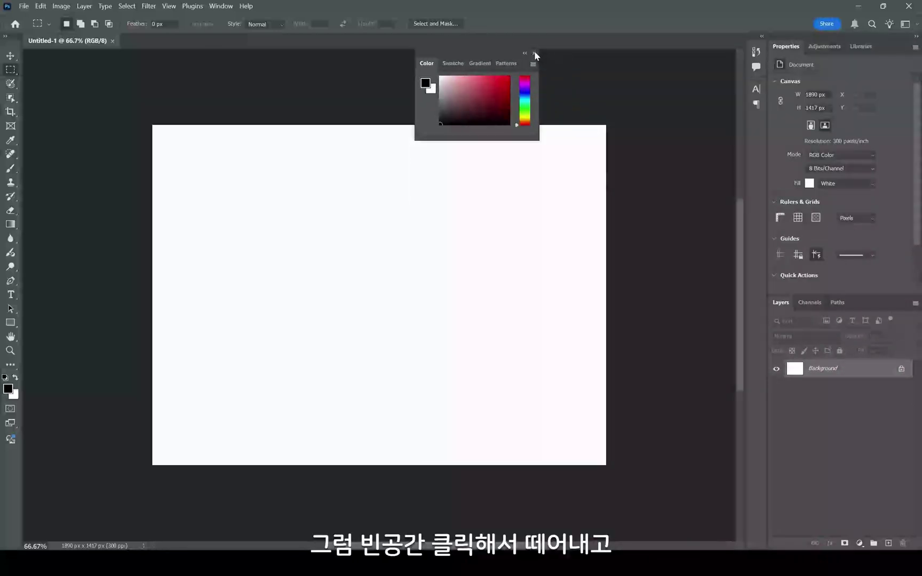
{"action": "left_click", "coordinate": [534, 53]}
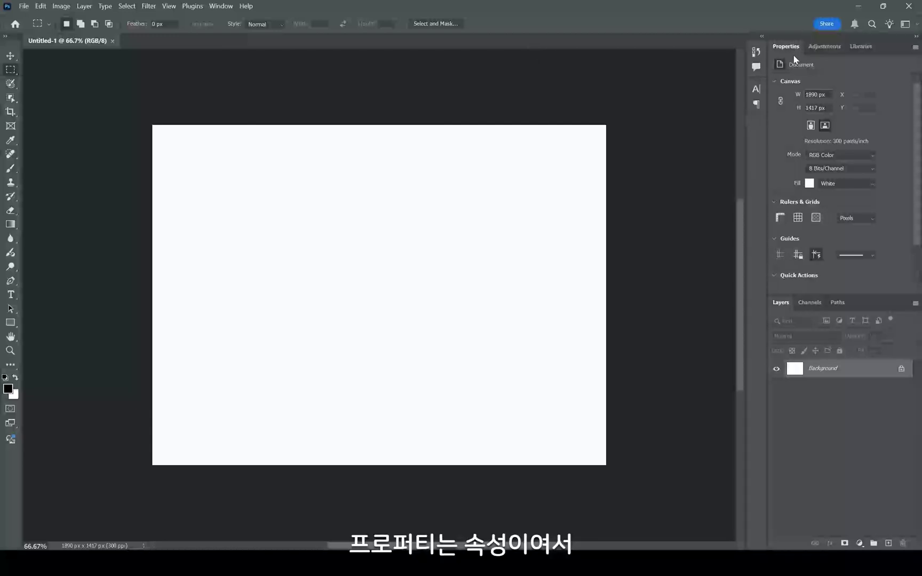
{"action": "left_click", "coordinate": [761, 88]}
{"action": "left_click", "coordinate": [759, 89]}
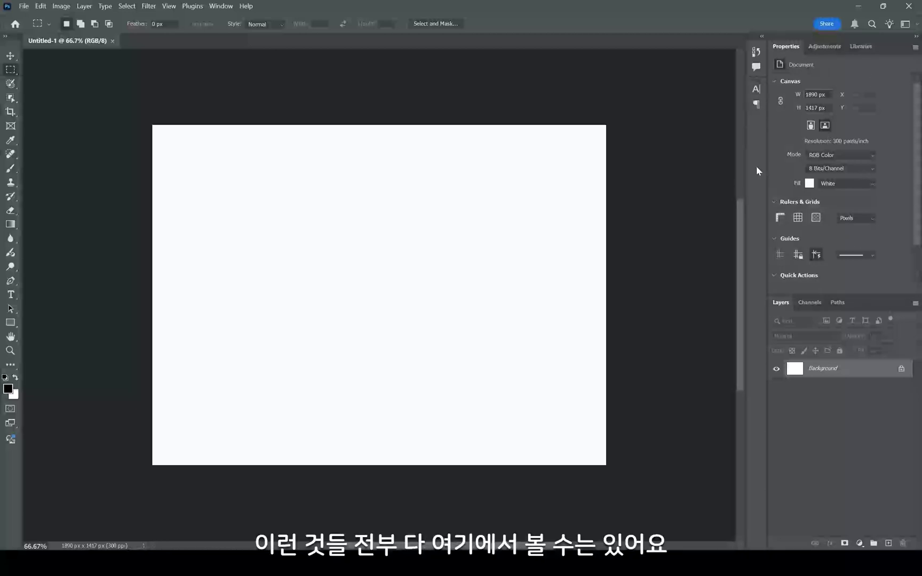
Step: Float the Libraries panel out of its docked group and close it, and bring the Properties panel to the front
{"action": "left_click", "coordinate": [854, 49]}
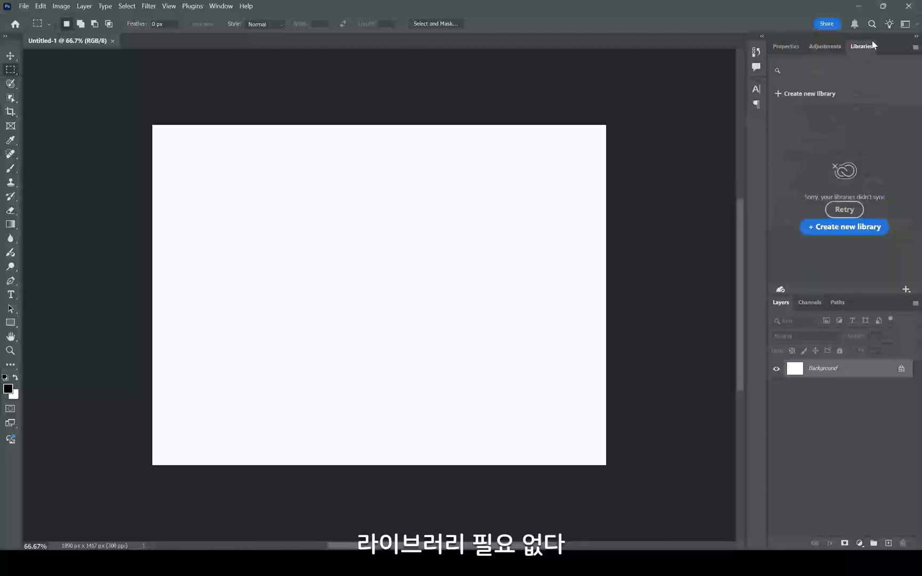
{"action": "left_click_drag", "start_coordinate": [869, 46], "coordinate": [581, 99]}
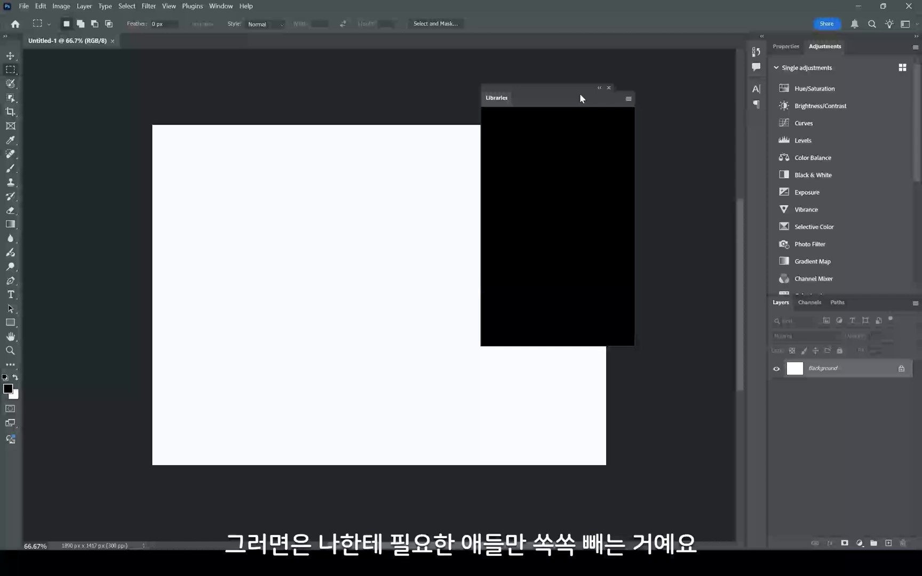
{"action": "left_click", "coordinate": [608, 88]}
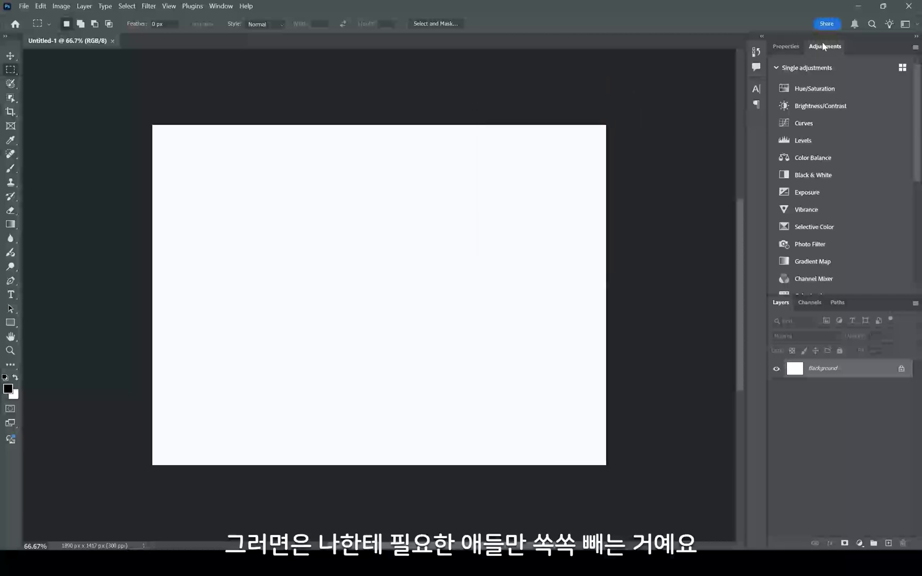
{"action": "left_click", "coordinate": [787, 49]}
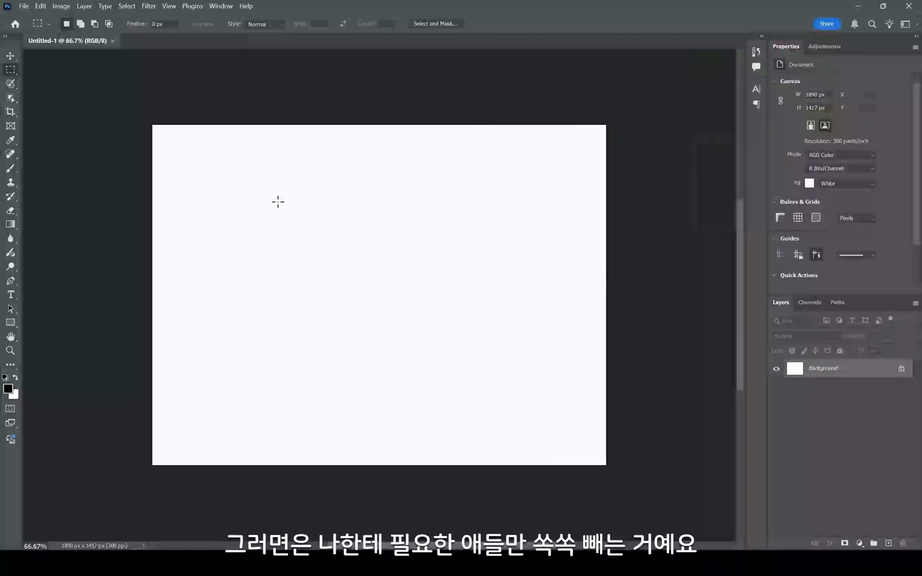
Step: Add the Brushes panel and the Gradients panel group to the workspace, docking both as icons with the Brushes panel collapsed
{"action": "left_click", "coordinate": [221, 6]}
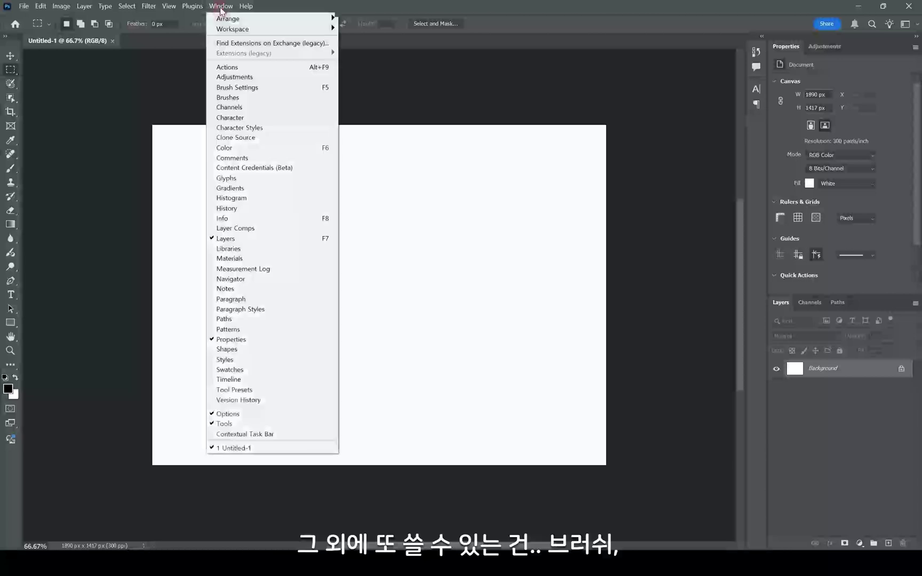
{"action": "left_click", "coordinate": [245, 99]}
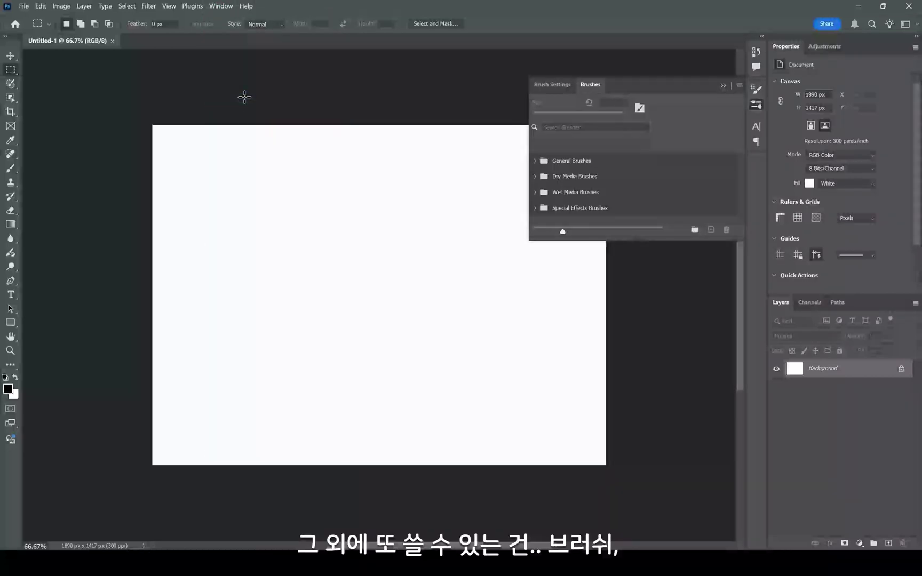
{"action": "left_click", "coordinate": [218, 7]}
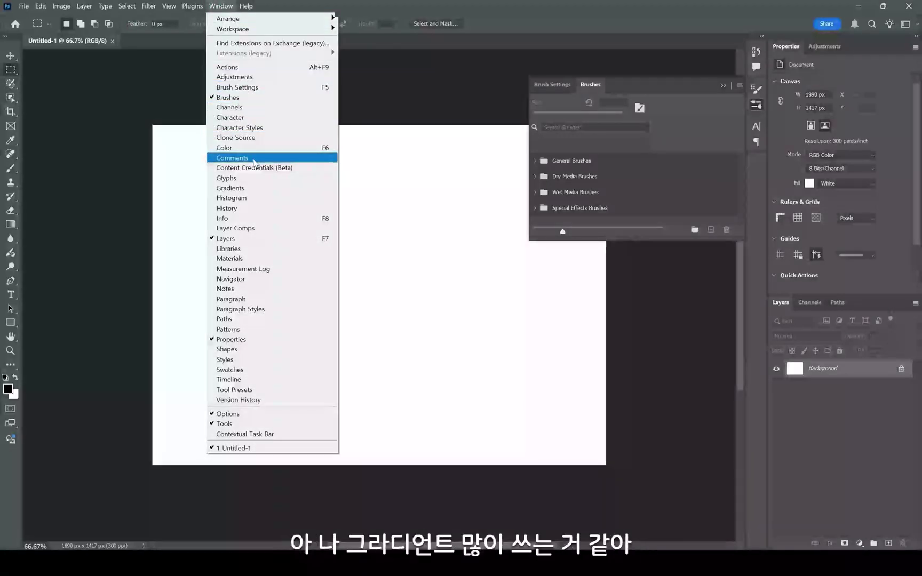
{"action": "left_click", "coordinate": [261, 190]}
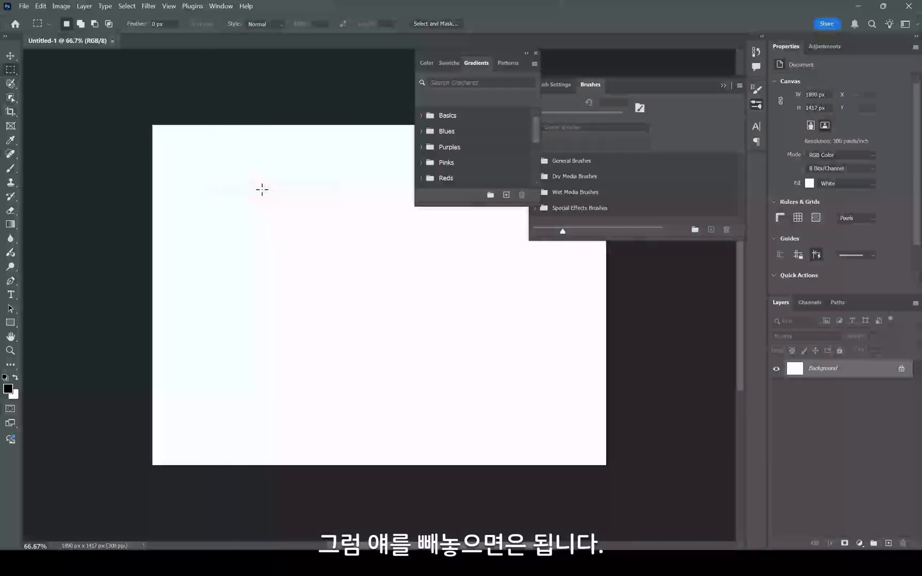
{"action": "left_click_drag", "start_coordinate": [508, 54], "coordinate": [757, 164]}
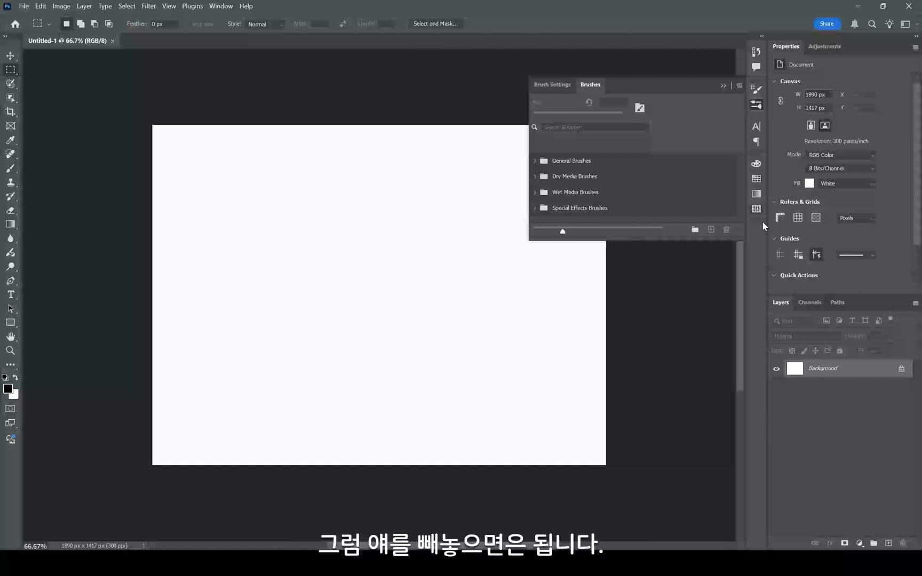
{"action": "left_click", "coordinate": [758, 105]}
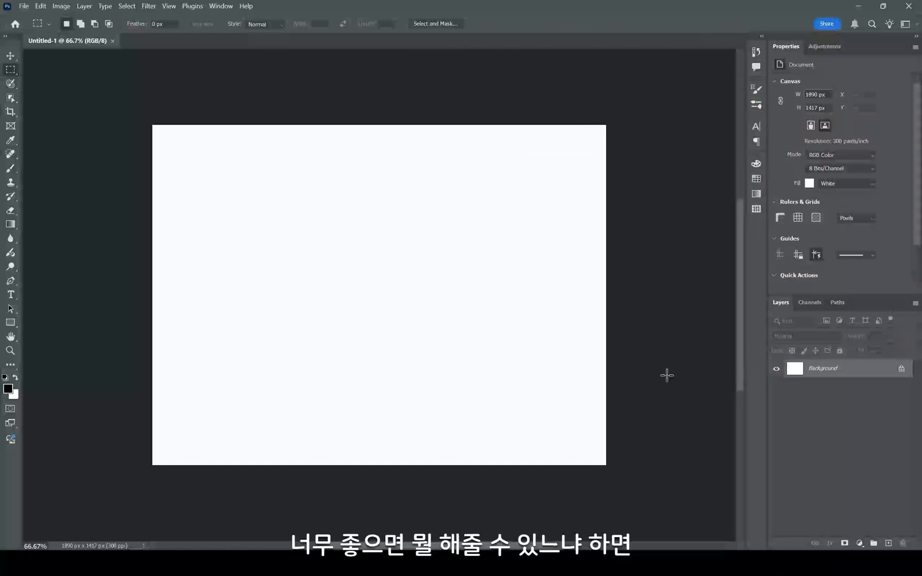
Step: Save the current panel layout as a new workspace named 스리 and check that it is listed among the workspaces
{"action": "left_click", "coordinate": [222, 8]}
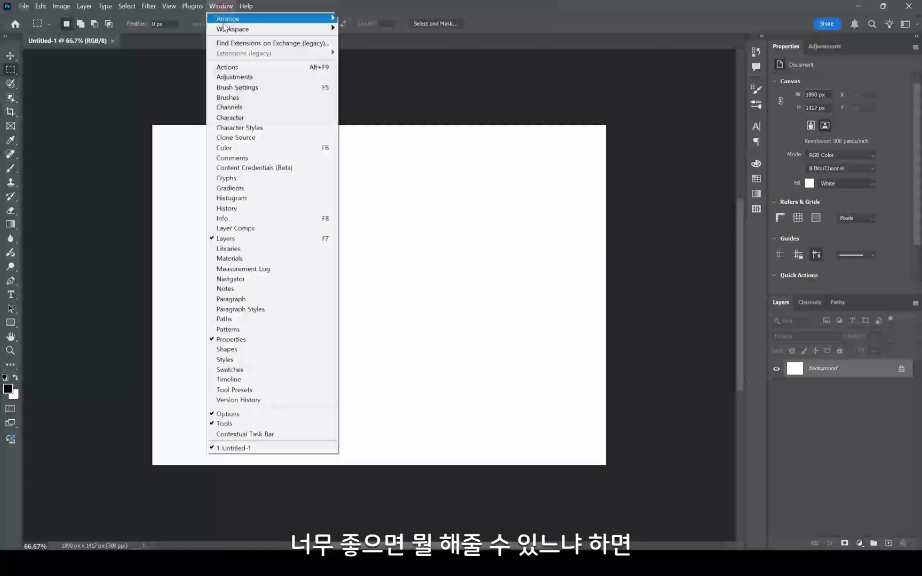
{"action": "mouse_move", "coordinate": [225, 29]}
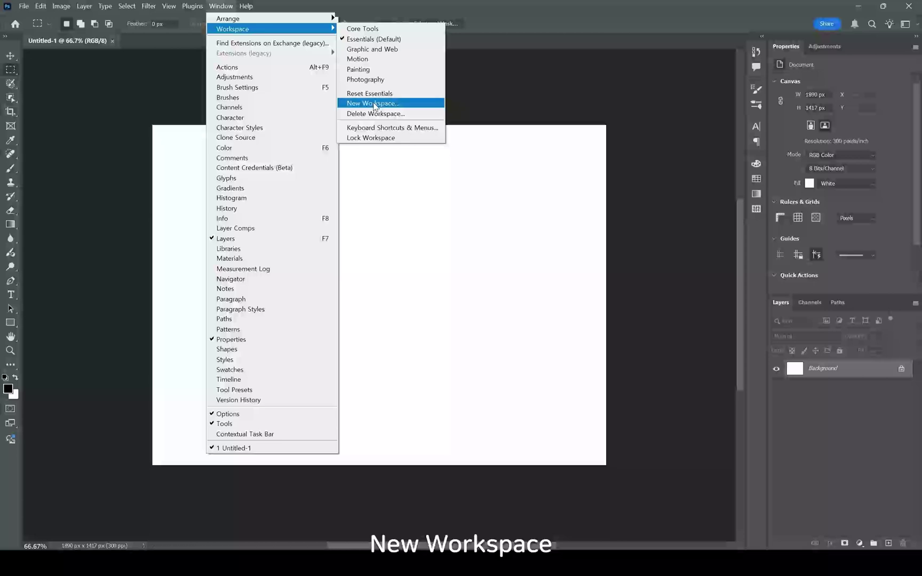
{"action": "left_click", "coordinate": [374, 104]}
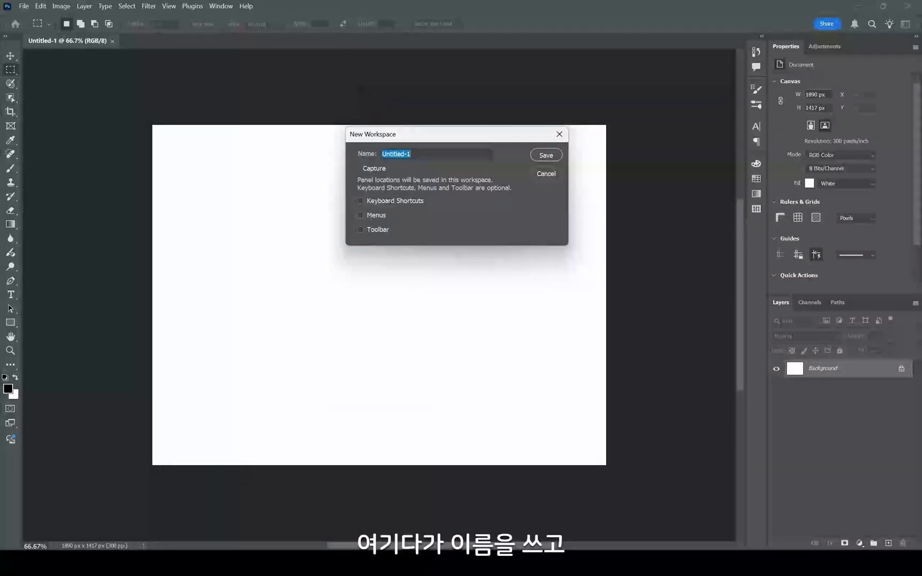
{"action": "type", "text": "t"}
{"action": "key", "text": "Return"}
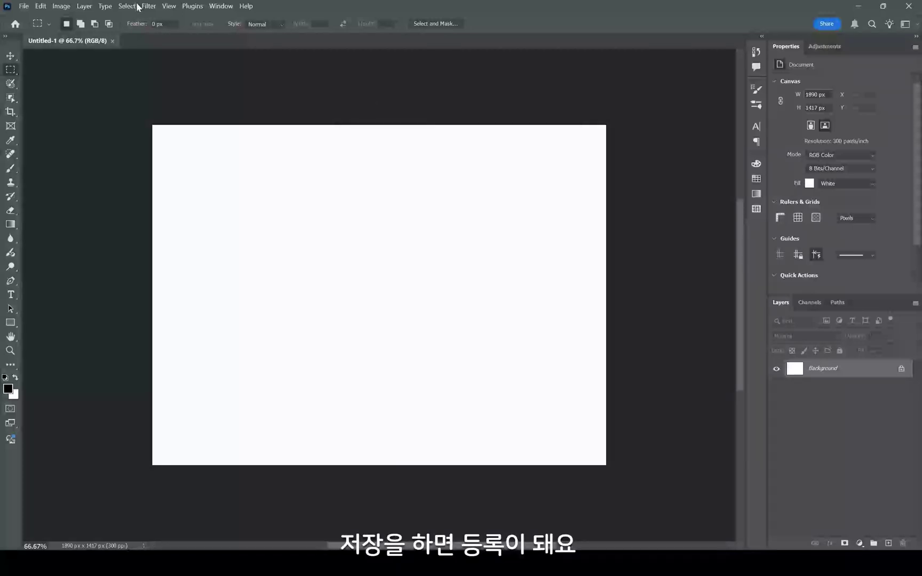
{"action": "left_click", "coordinate": [221, 6]}
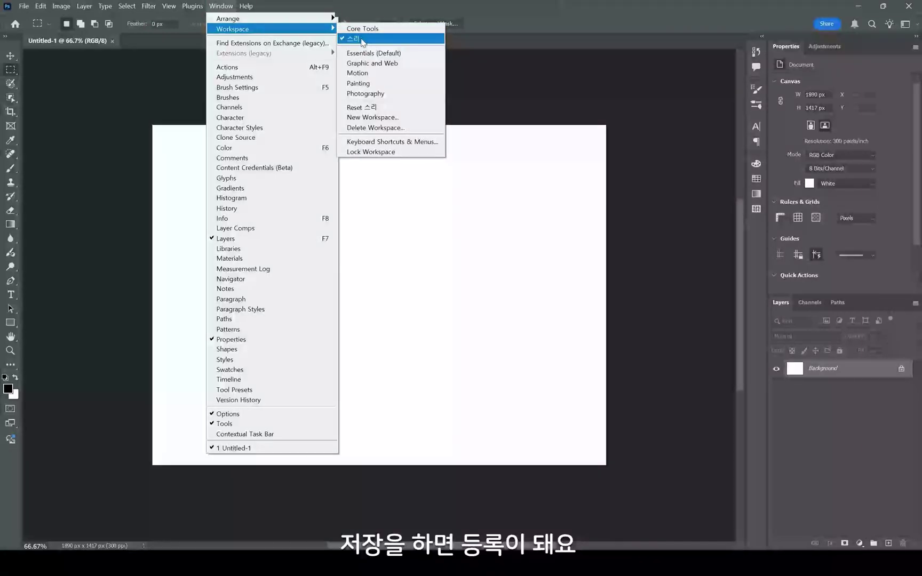
{"action": "left_click", "coordinate": [686, 14]}
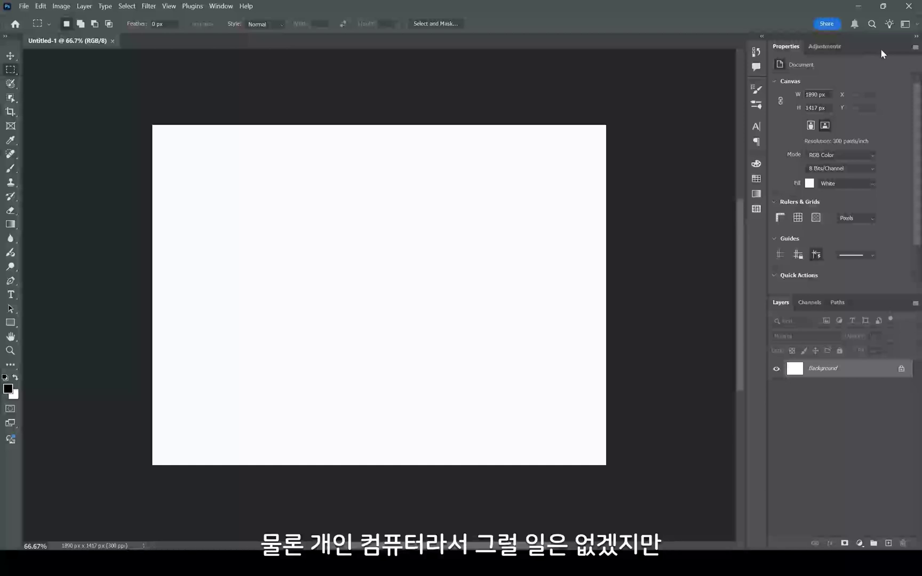
Step: Disarrange the layout by pulling the Properties group, Tools bar and Character panel out of their docks and closing them
{"action": "left_click_drag", "start_coordinate": [881, 48], "coordinate": [466, 80]}
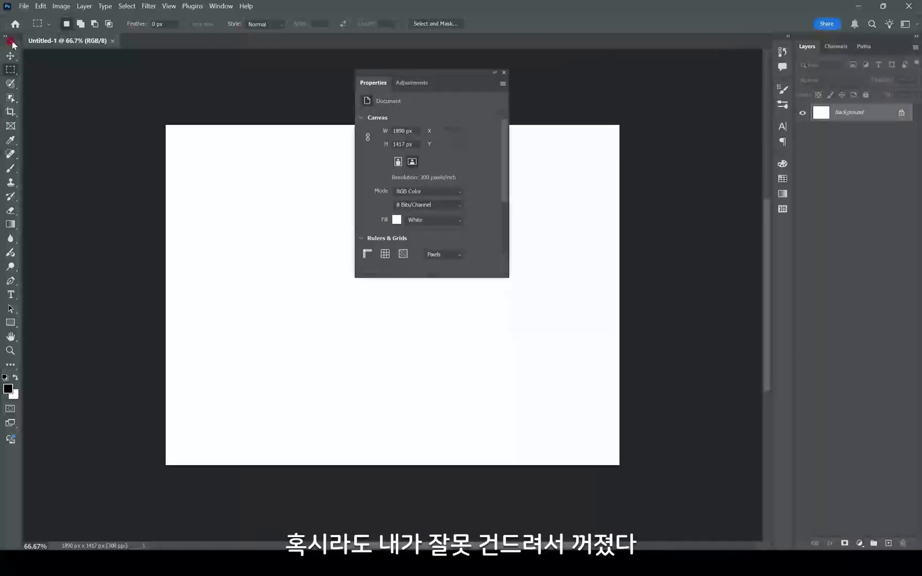
{"action": "left_click_drag", "start_coordinate": [12, 42], "coordinate": [257, 114]}
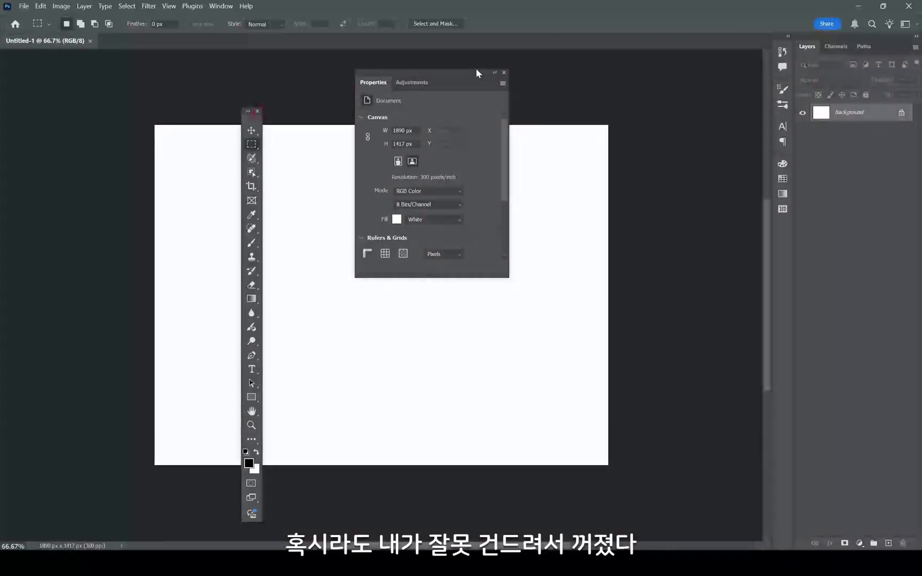
{"action": "left_click", "coordinate": [504, 72]}
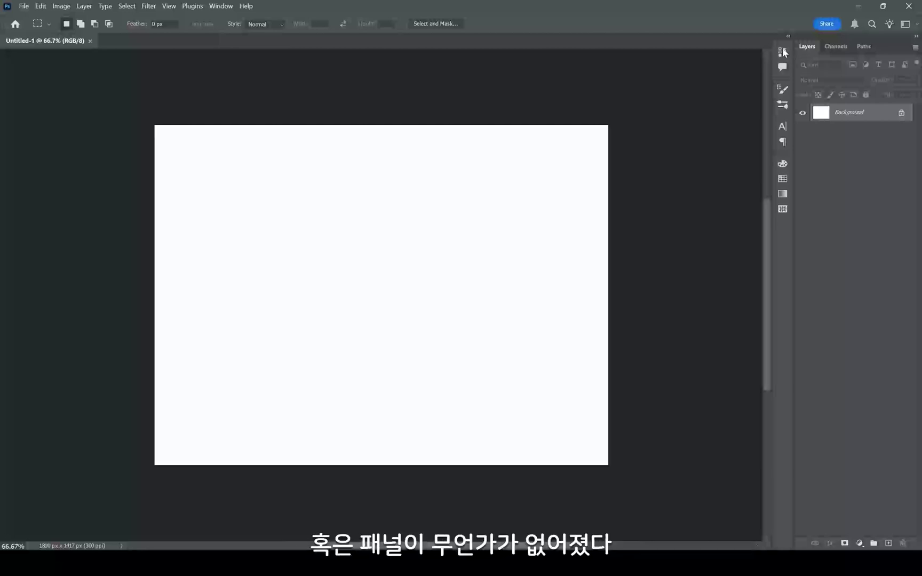
{"action": "left_click_drag", "start_coordinate": [786, 128], "coordinate": [423, 128]}
Step: Reset the custom workspace 스리 to its saved panel layout
{"action": "left_click", "coordinate": [220, 6]}
{"action": "mouse_move", "coordinate": [309, 29]}
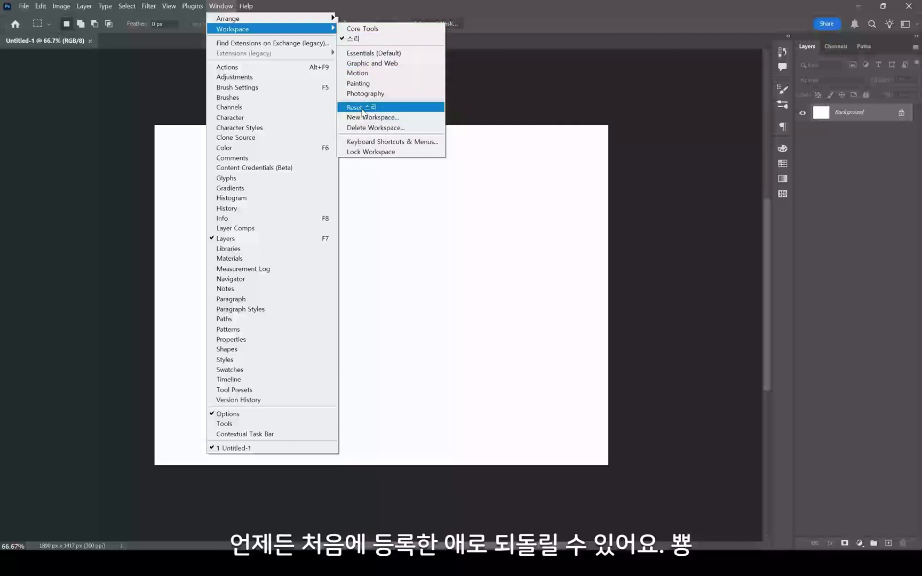
{"action": "left_click", "coordinate": [363, 112]}
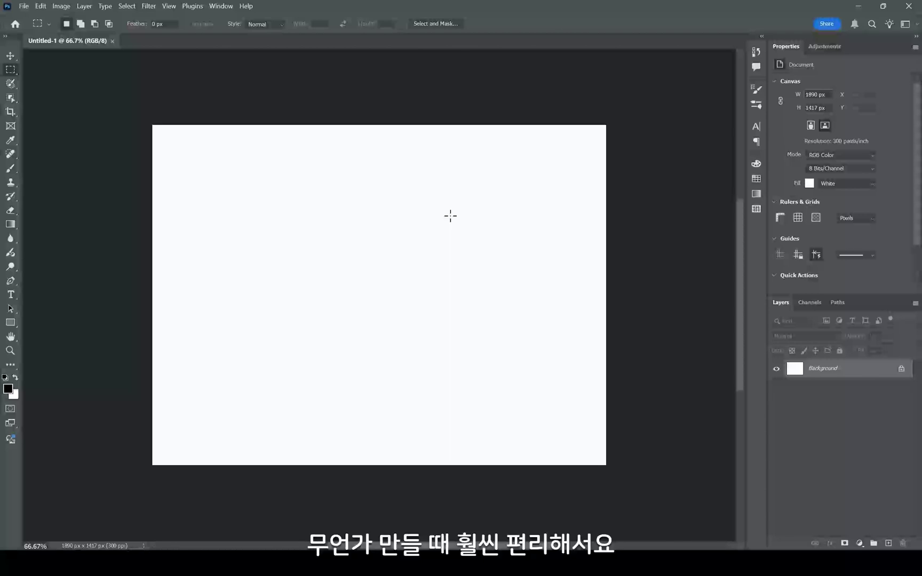
Step: Delete the custom workspace 스리 with Essentials as the active workspace, and reset Essentials to its default layout
{"action": "left_click", "coordinate": [221, 5]}
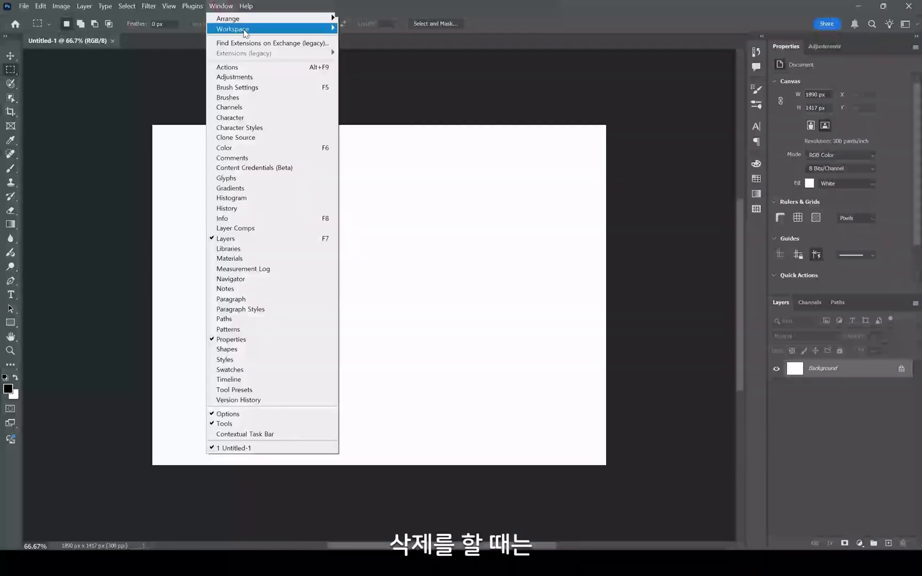
{"action": "mouse_move", "coordinate": [247, 32]}
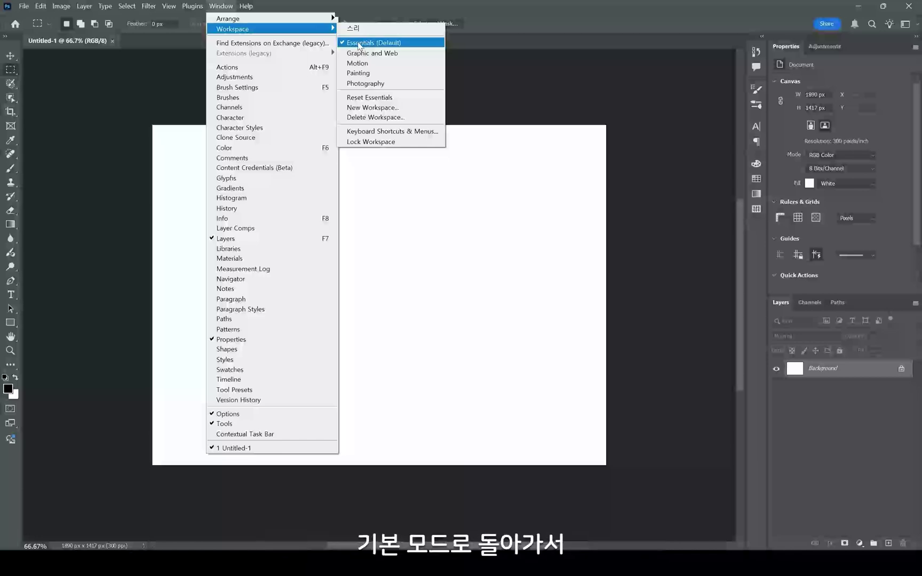
{"action": "left_click", "coordinate": [371, 120]}
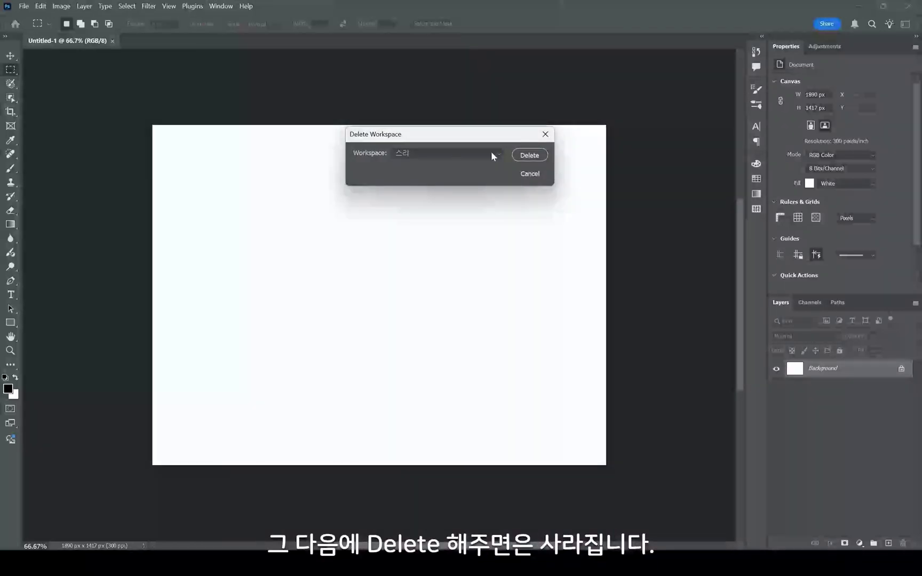
{"action": "left_click", "coordinate": [529, 154]}
{"action": "left_click", "coordinate": [471, 217]}
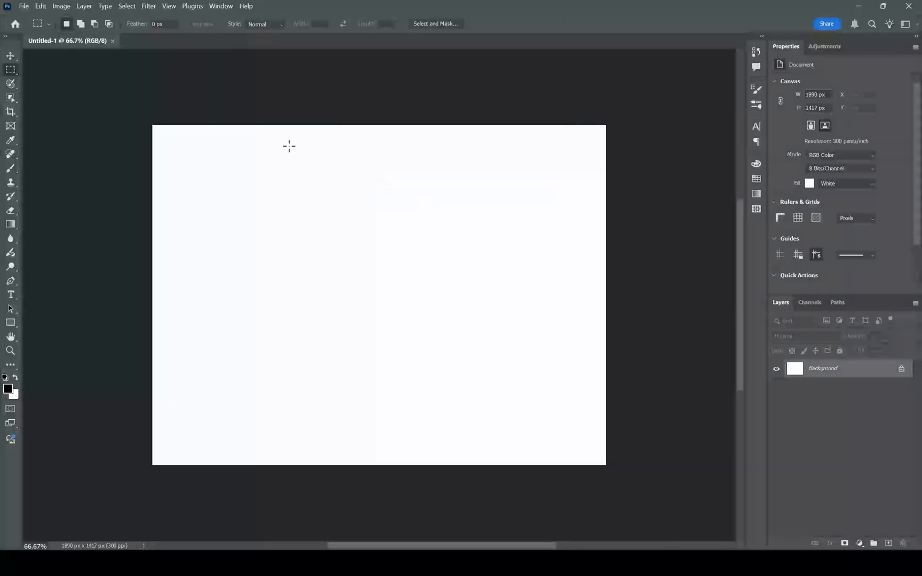
{"action": "left_click", "coordinate": [219, 6]}
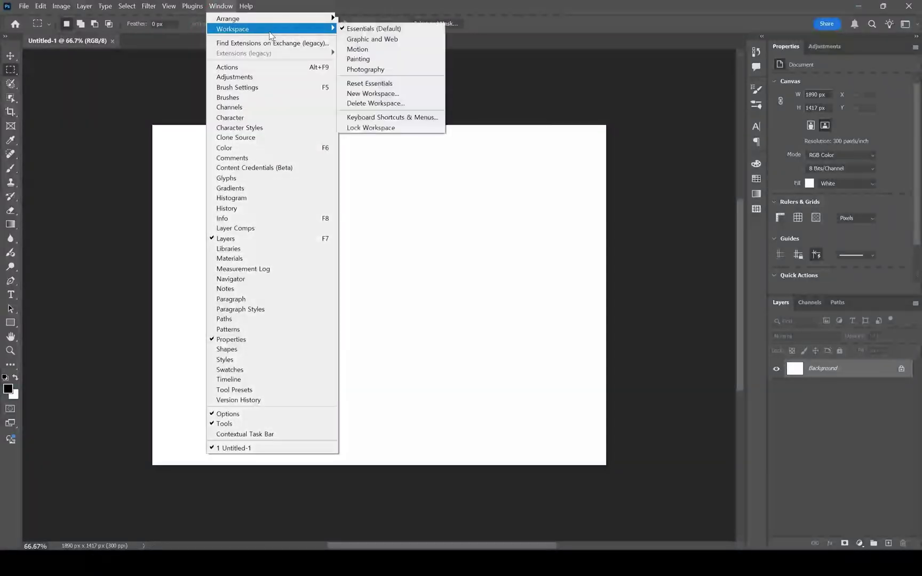
{"action": "left_click", "coordinate": [395, 83]}
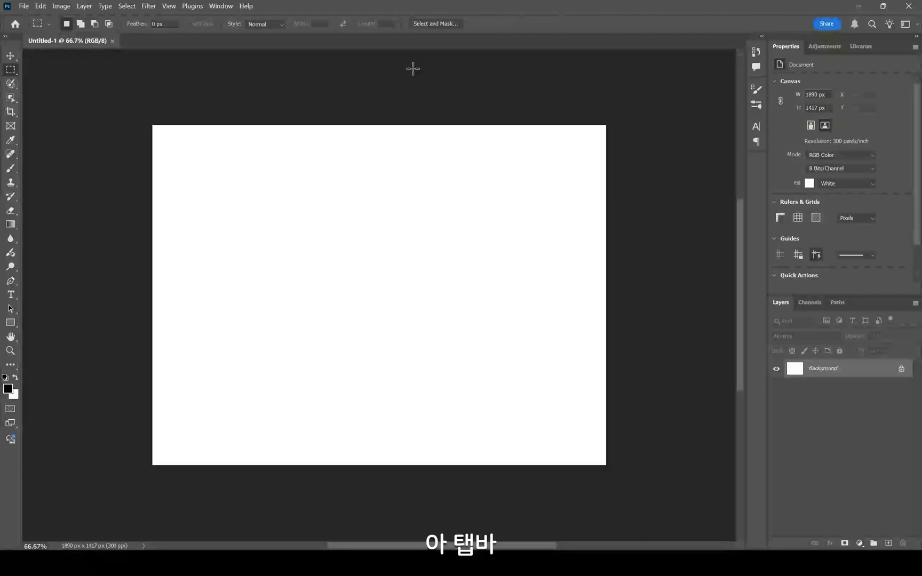
Step: Create two more documents from the Default Photoshop Size preset, 16 x 12 cm at 300 ppi
{"action": "left_click", "coordinate": [19, 7]}
{"action": "left_click", "coordinate": [42, 24]}
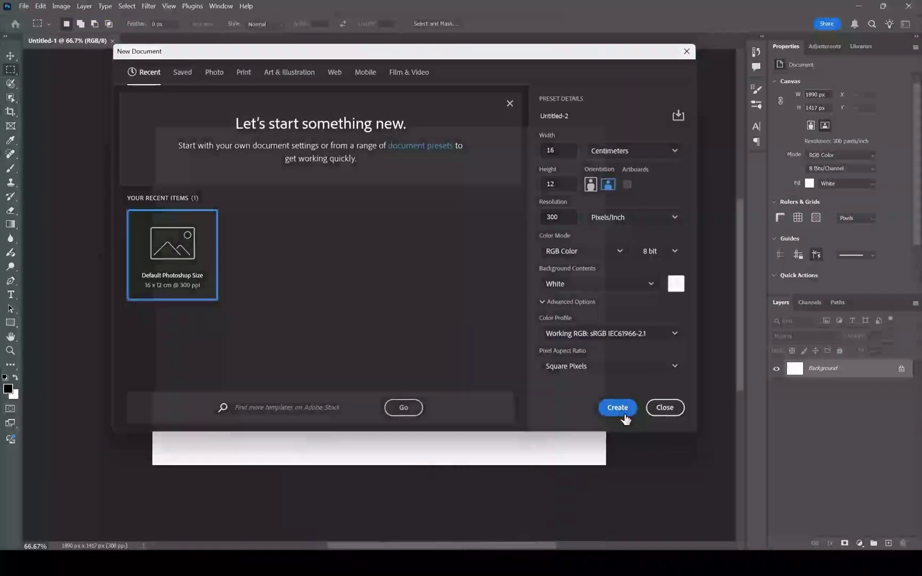
{"action": "left_click", "coordinate": [618, 407]}
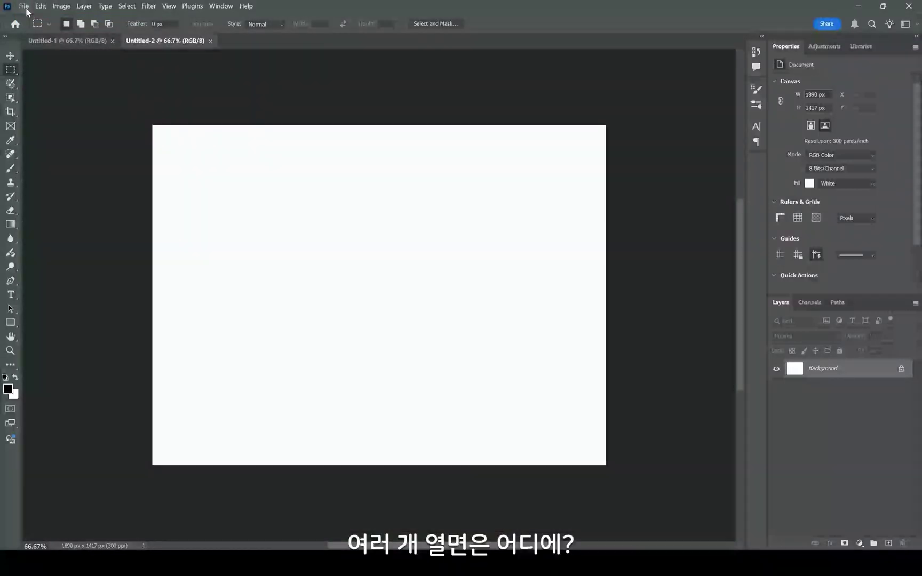
{"action": "left_click", "coordinate": [24, 6]}
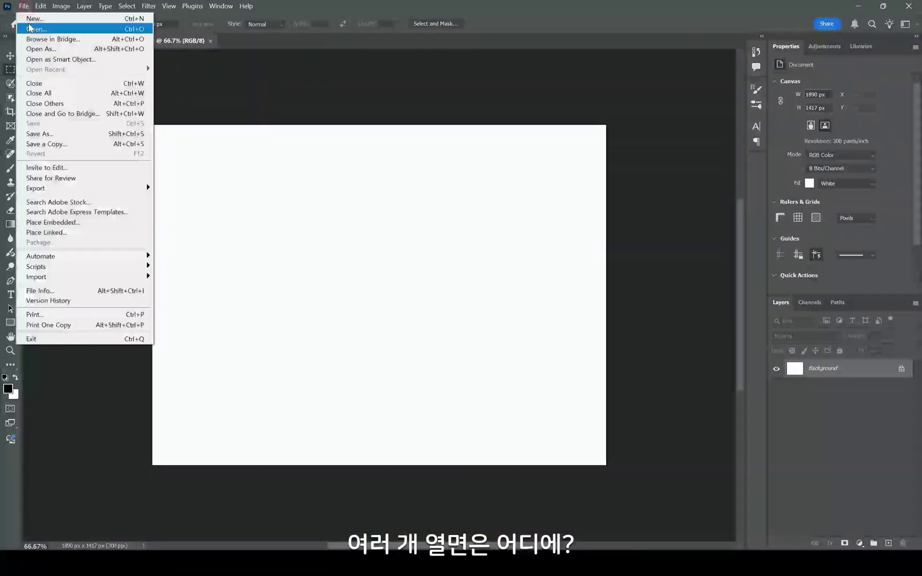
{"action": "left_click", "coordinate": [33, 19]}
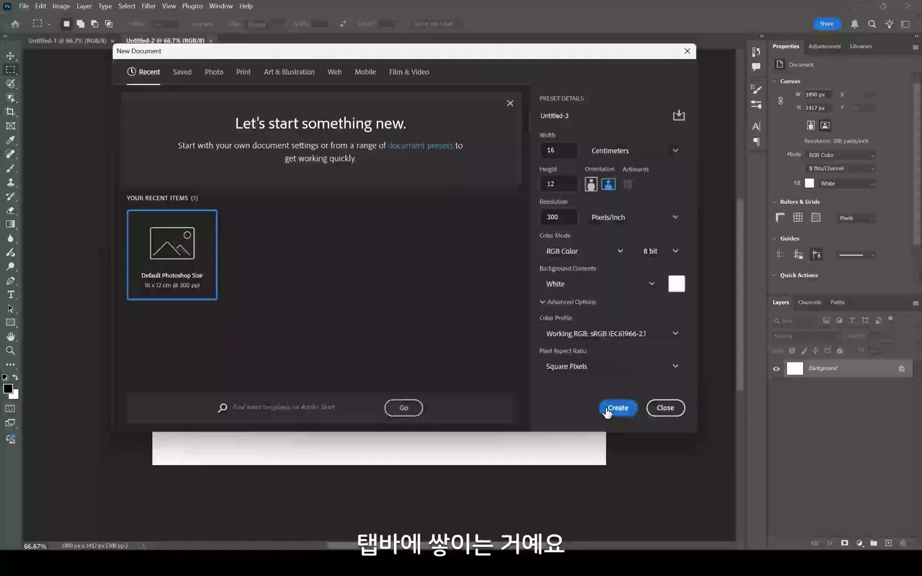
{"action": "left_click", "coordinate": [609, 409]}
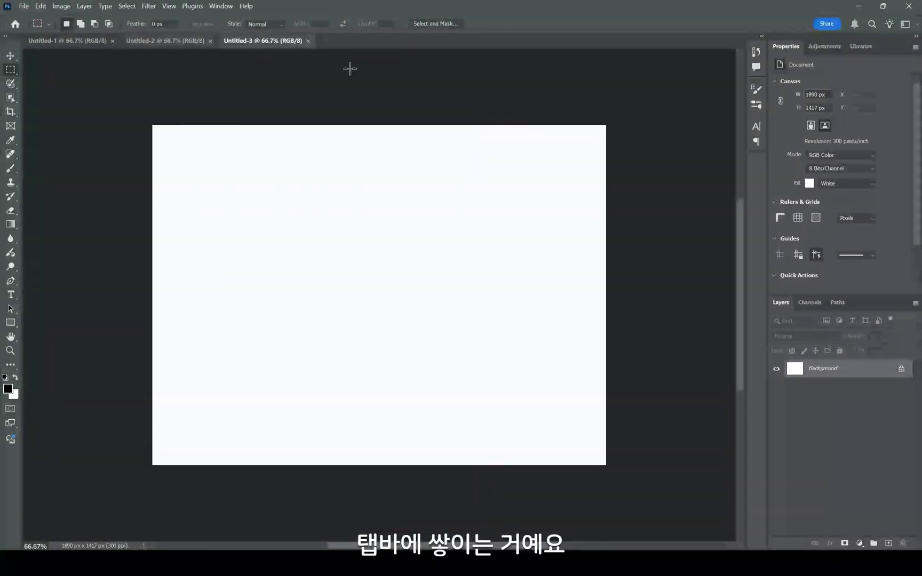
Step: Switch back and forth between the open documents Untitled-1, Untitled-2 and Untitled-3
{"action": "left_click", "coordinate": [182, 41]}
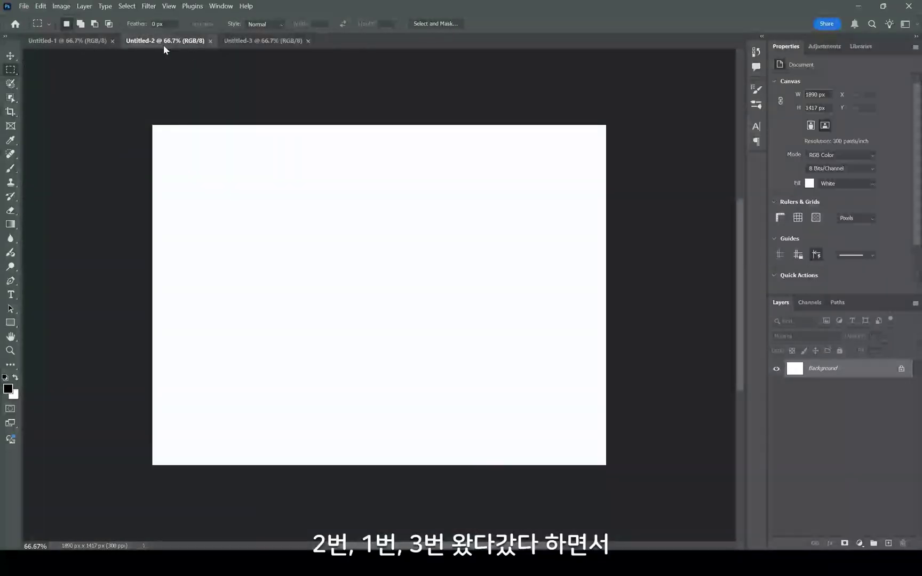
{"action": "left_click", "coordinate": [83, 40]}
{"action": "left_click", "coordinate": [290, 42]}
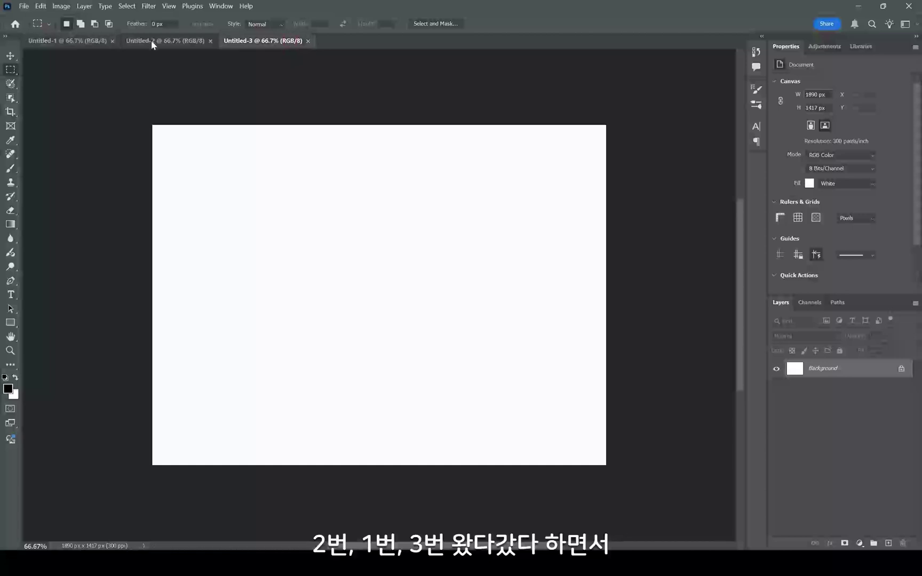
{"action": "left_click", "coordinate": [143, 48]}
{"action": "left_click", "coordinate": [91, 43]}
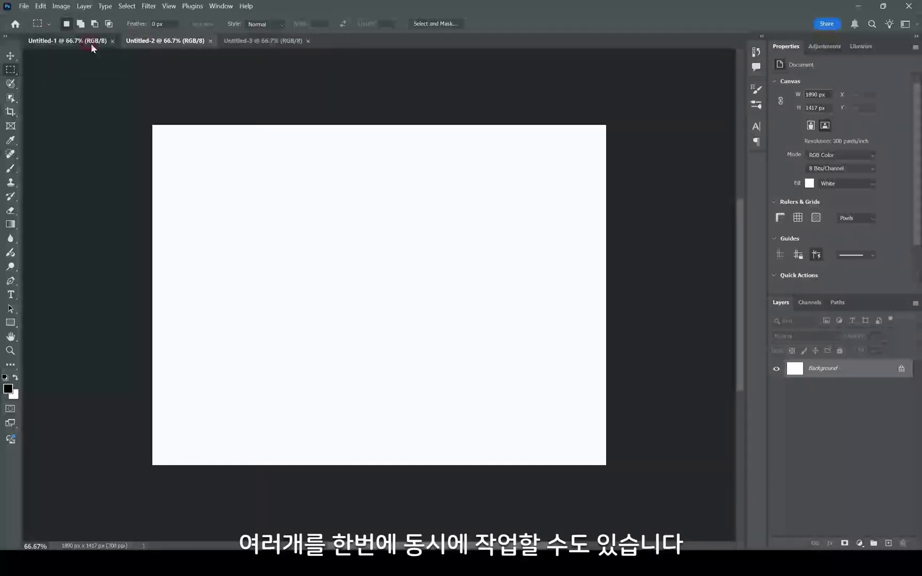
{"action": "left_click", "coordinate": [161, 43]}
Step: Close the documents Untitled-3 and Untitled-2, keeping only Untitled-1 open
{"action": "left_click", "coordinate": [287, 41]}
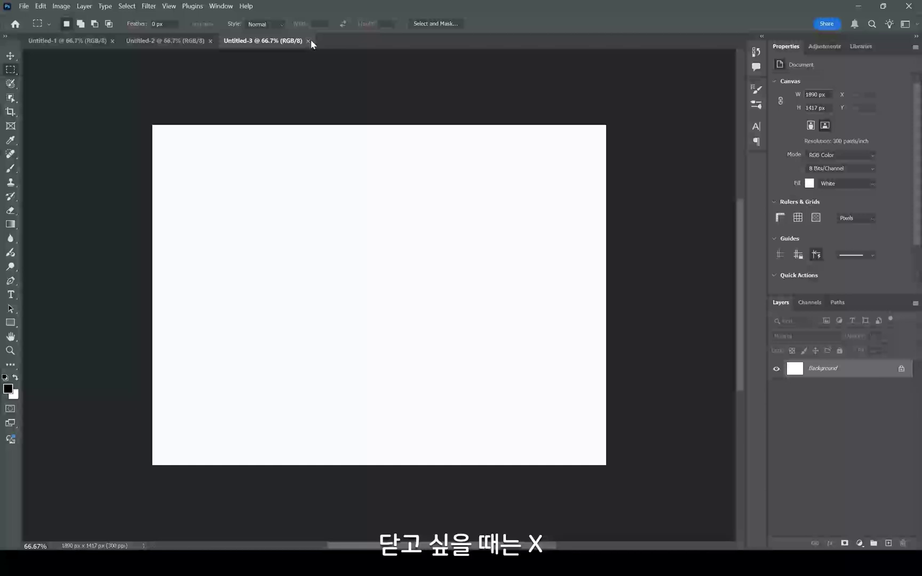
{"action": "left_click", "coordinate": [309, 41]}
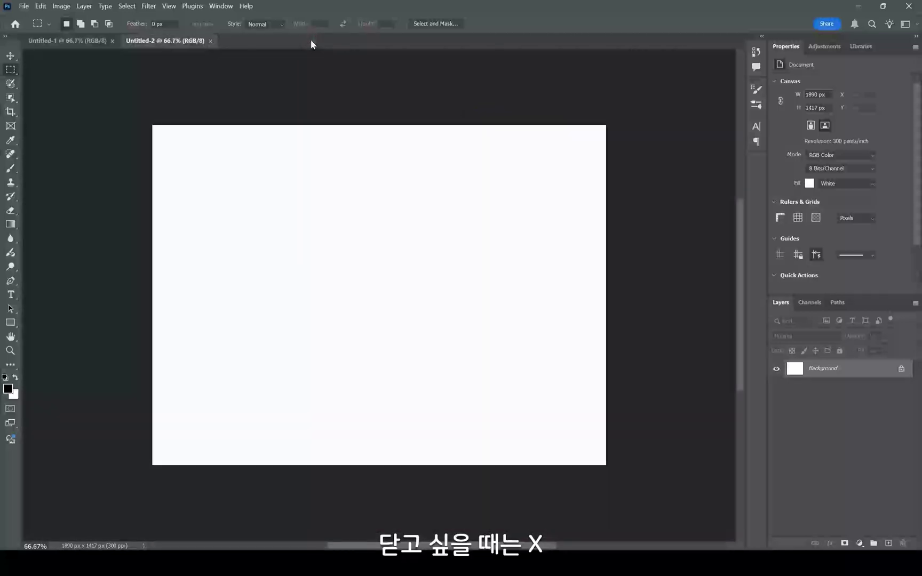
{"action": "left_click", "coordinate": [210, 40]}
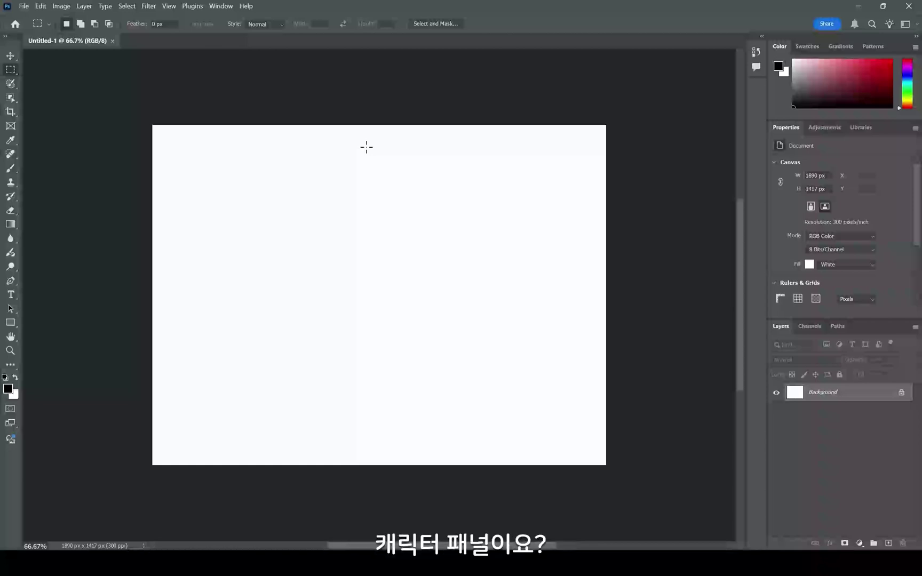
Step: Show the Character panel and the Brush Settings panel in the workspace
{"action": "left_click", "coordinate": [231, 12]}
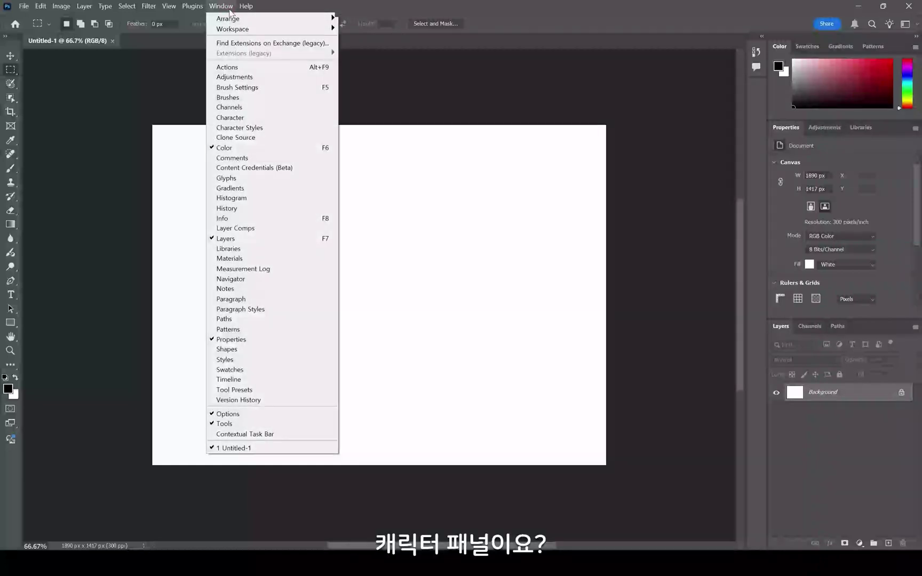
{"action": "left_click", "coordinate": [266, 118]}
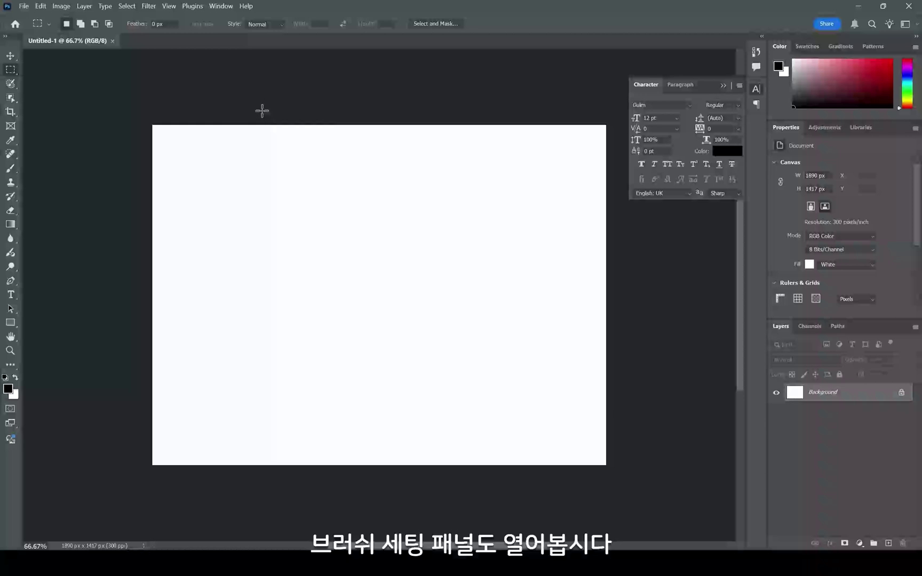
{"action": "left_click", "coordinate": [213, 7]}
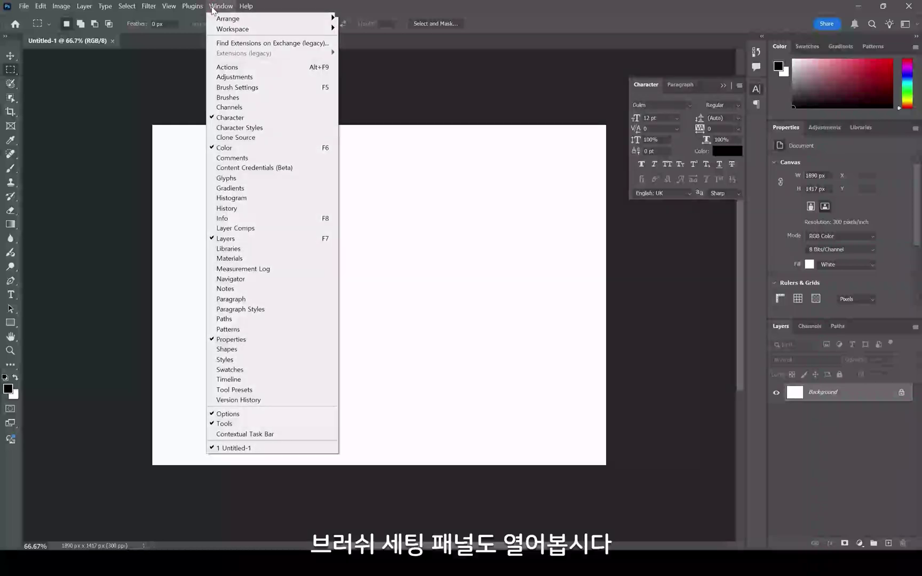
{"action": "left_click", "coordinate": [254, 87]}
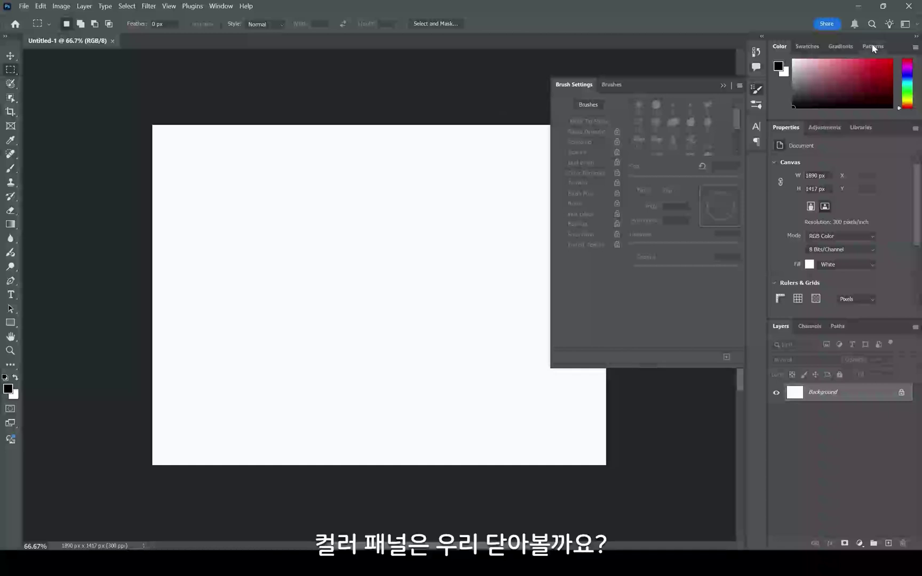
Step: Detach and close the Color panel, the Patterns panel, and the remaining Swatches and Gradients group
{"action": "mouse_move", "coordinate": [780, 46]}
{"action": "left_mouse_down"}
{"action": "mouse_move", "coordinate": [776, 57]}
{"action": "mouse_move", "coordinate": [636, 81]}
{"action": "mouse_move", "coordinate": [586, 63]}
{"action": "left_mouse_up"}
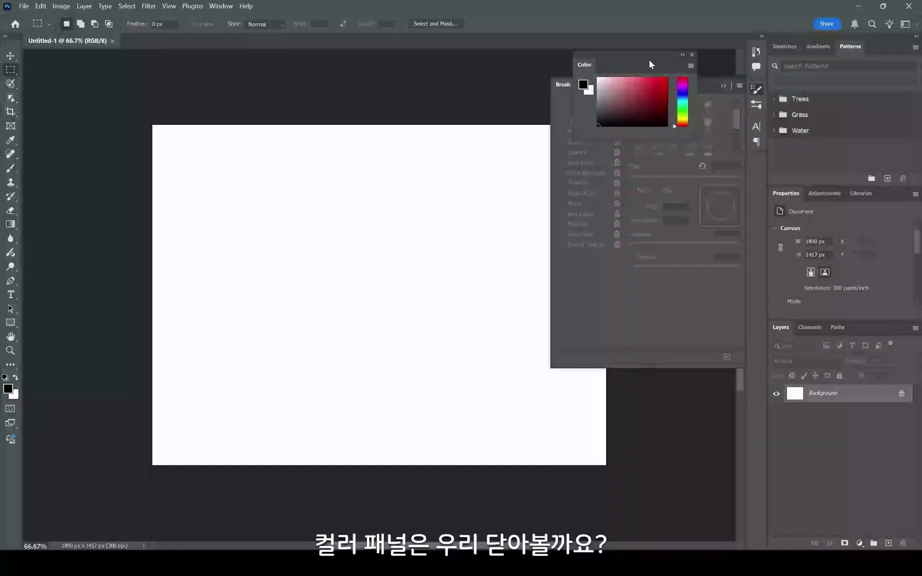
{"action": "left_click", "coordinate": [694, 56]}
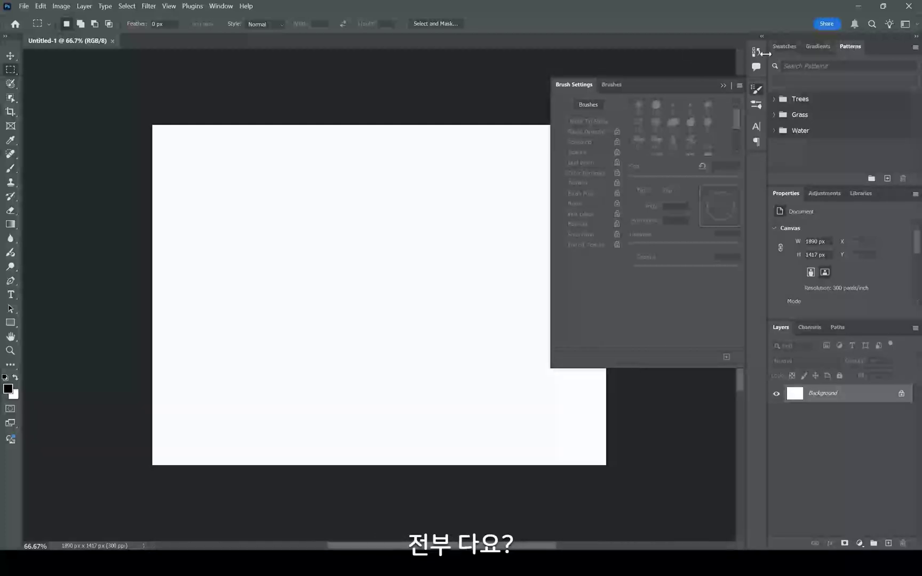
{"action": "left_click_drag", "start_coordinate": [850, 46], "coordinate": [662, 61]}
{"action": "left_click", "coordinate": [765, 48]}
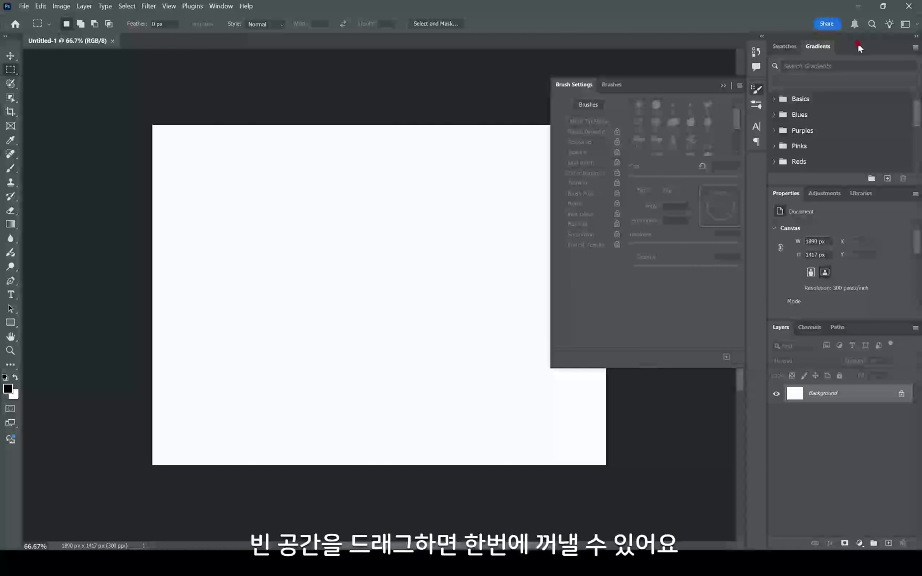
{"action": "mouse_move", "coordinate": [858, 47]}
{"action": "left_mouse_down"}
{"action": "mouse_move", "coordinate": [826, 57]}
{"action": "mouse_move", "coordinate": [647, 54]}
{"action": "left_mouse_up"}
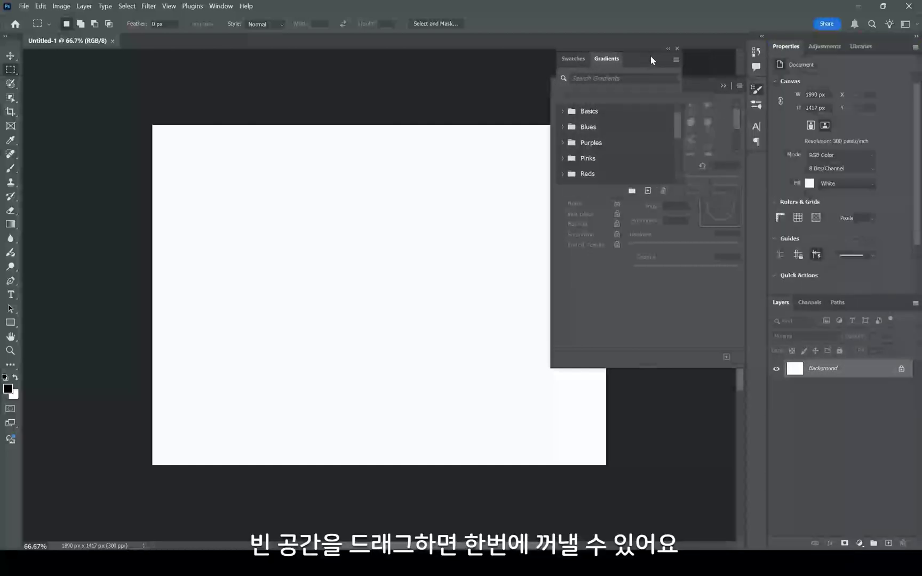
{"action": "left_click", "coordinate": [677, 48]}
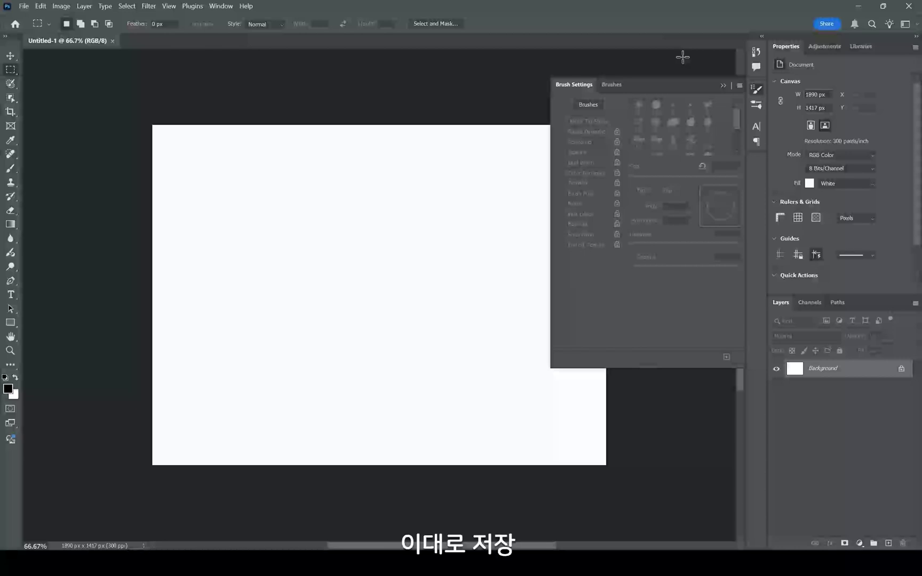
Step: Save the current panel layout as a new workspace named 1, without capturing keyboard shortcuts, menus or toolbar
{"action": "left_click", "coordinate": [217, 6]}
{"action": "left_click", "coordinate": [217, 7]}
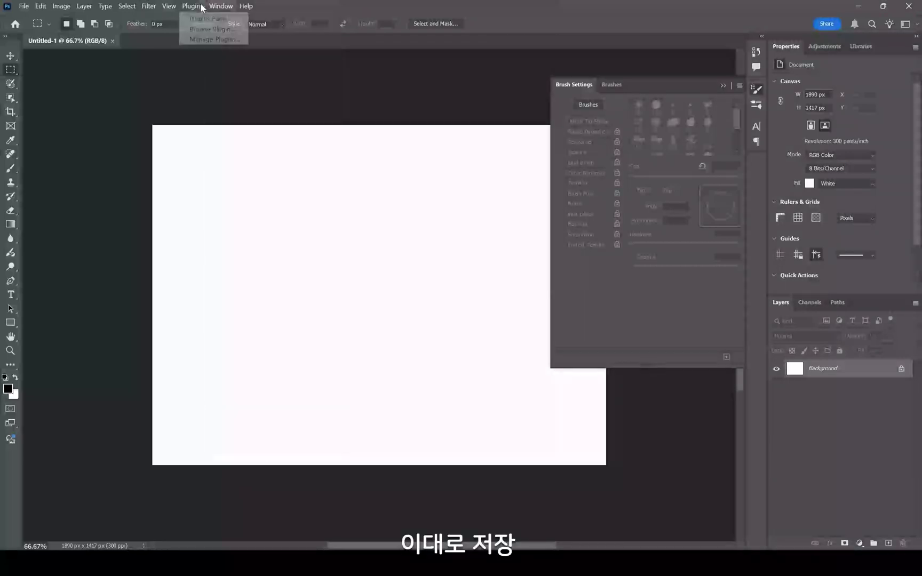
{"action": "left_click", "coordinate": [217, 7]}
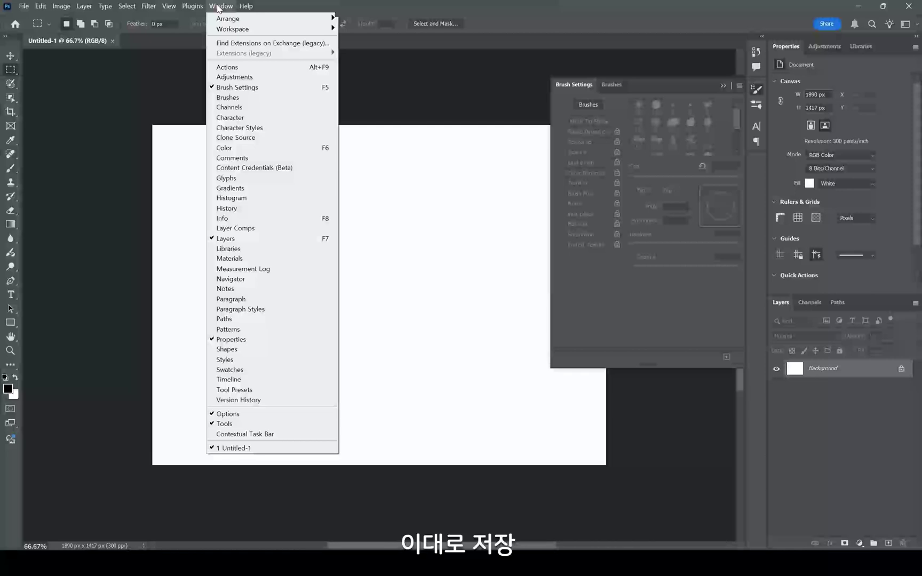
{"action": "mouse_move", "coordinate": [232, 30]}
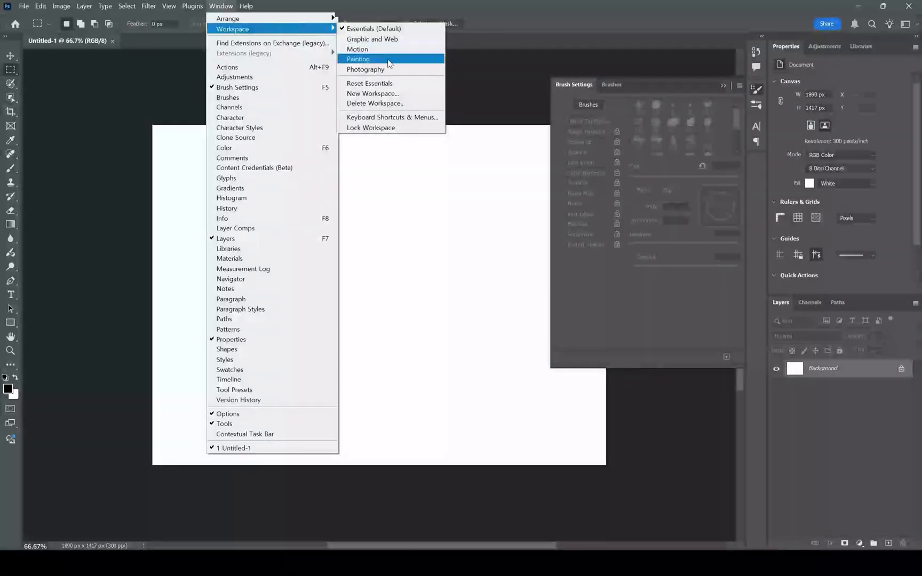
{"action": "left_click", "coordinate": [403, 93]}
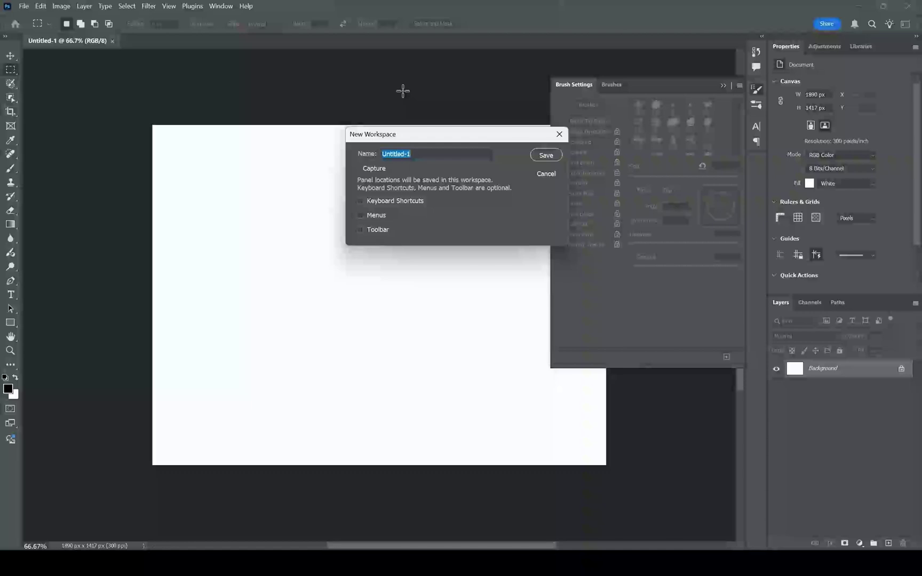
{"action": "type", "text": "1"}
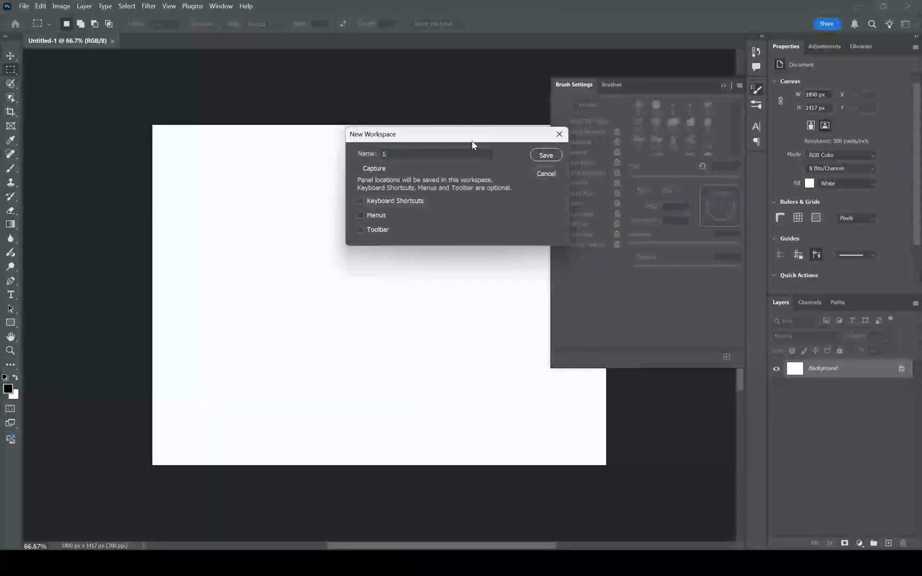
{"action": "left_click", "coordinate": [541, 155]}
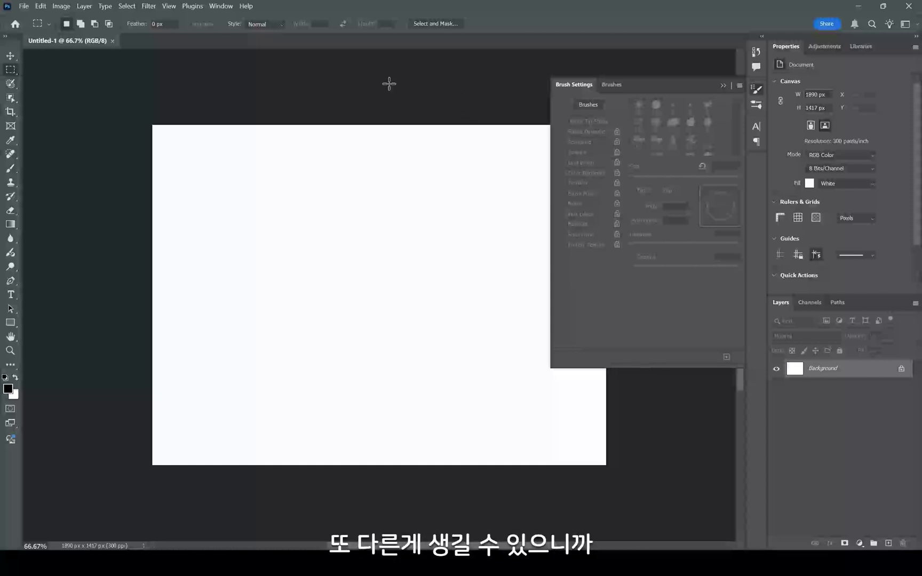
Step: Collapse the expanded Brush Settings panel to free the canvas area
{"action": "left_click", "coordinate": [228, 7]}
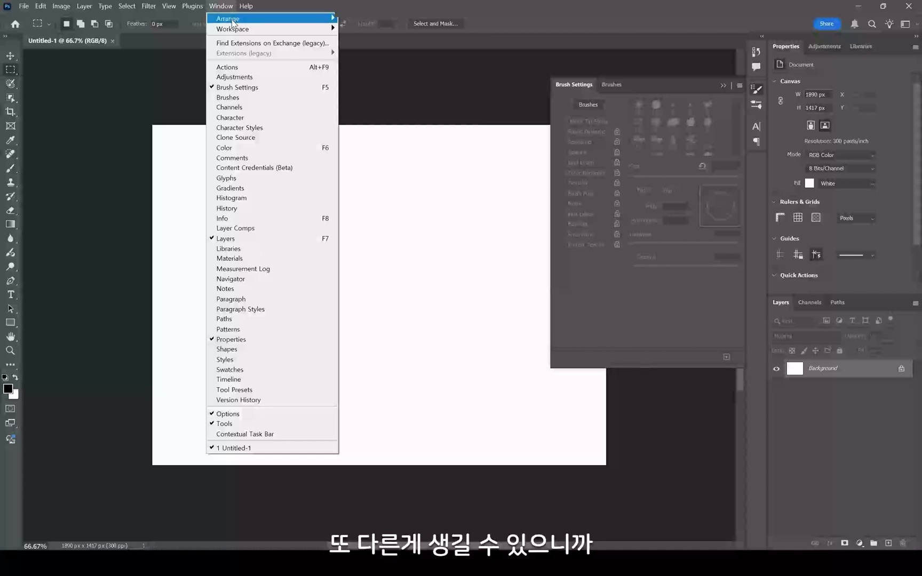
{"action": "left_click", "coordinate": [163, 80]}
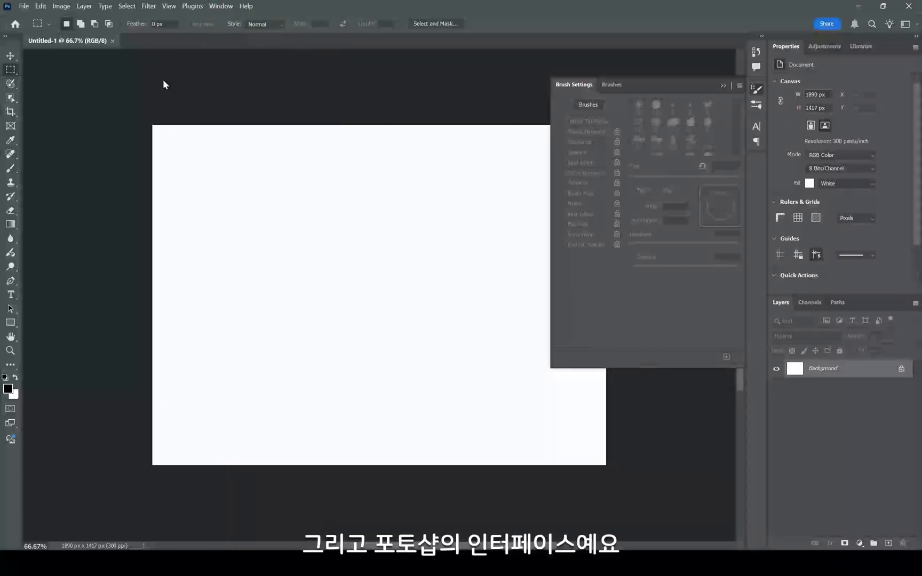
{"action": "left_click", "coordinate": [755, 89]}
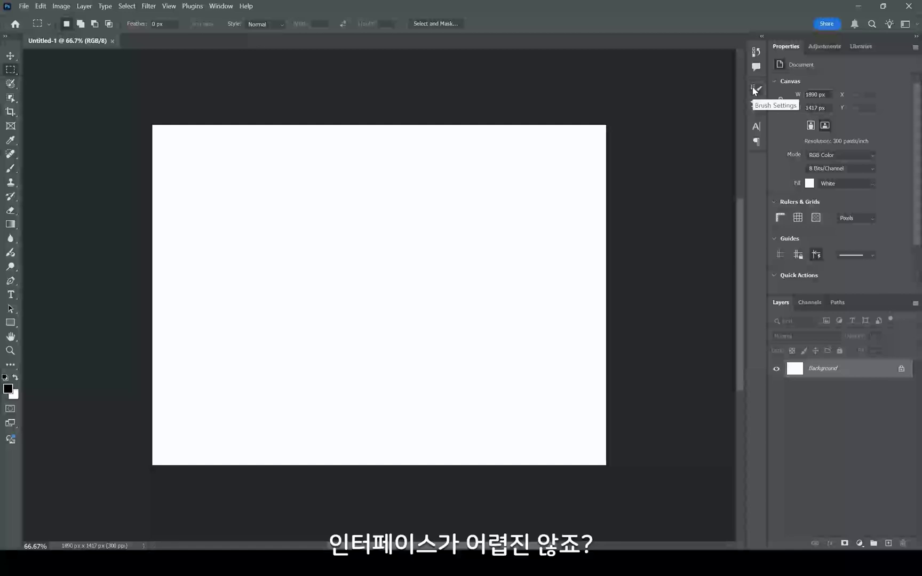